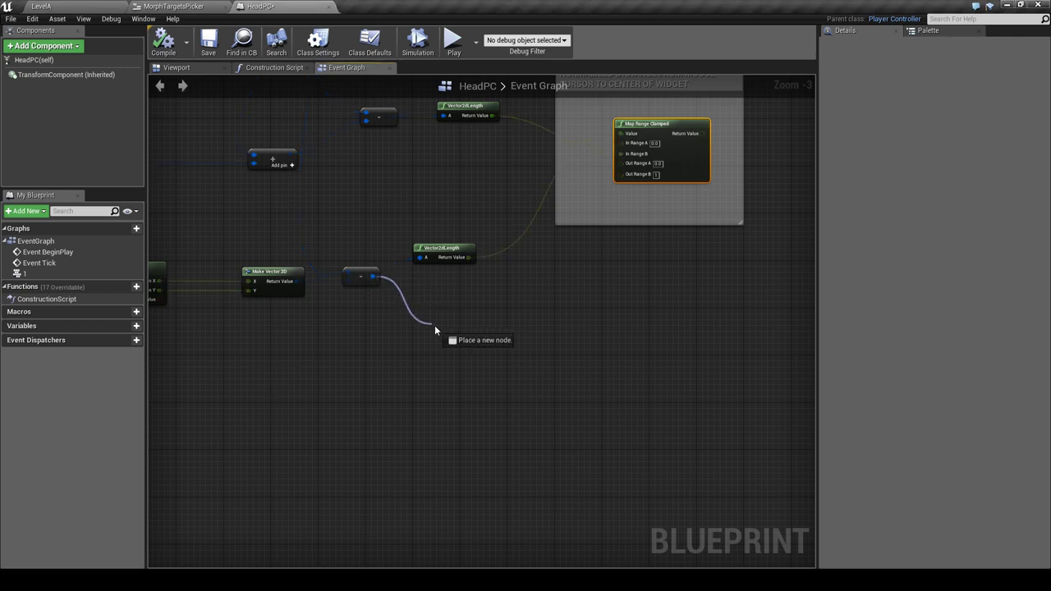
Add a Normalize2D node wired to the subtraction output.
left_click_drag(373, 276, 436, 329)
type("normalize")
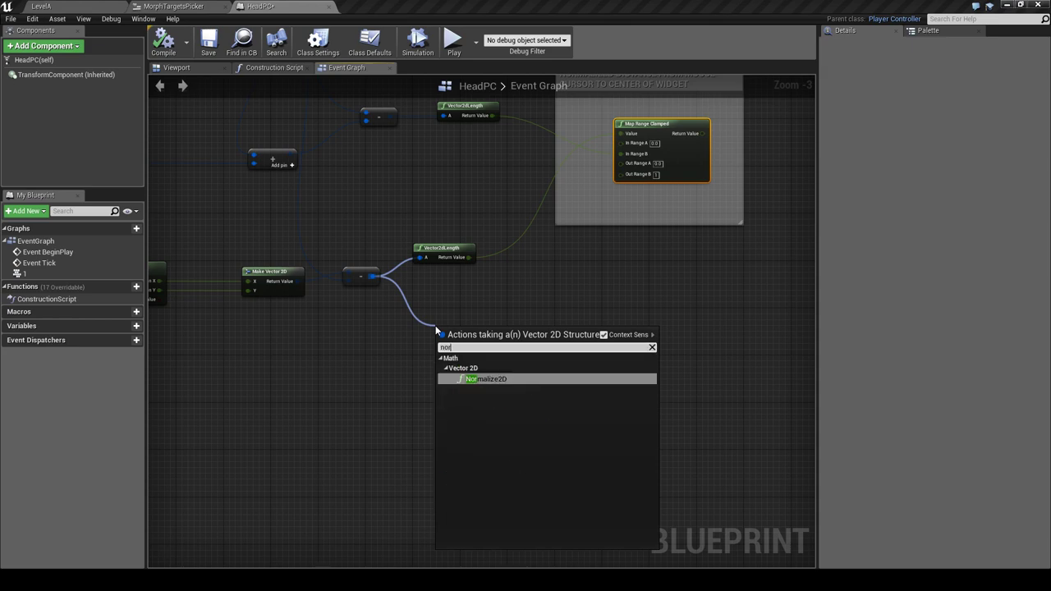
key("Return")
right_click_drag(436, 330, 264, 342)
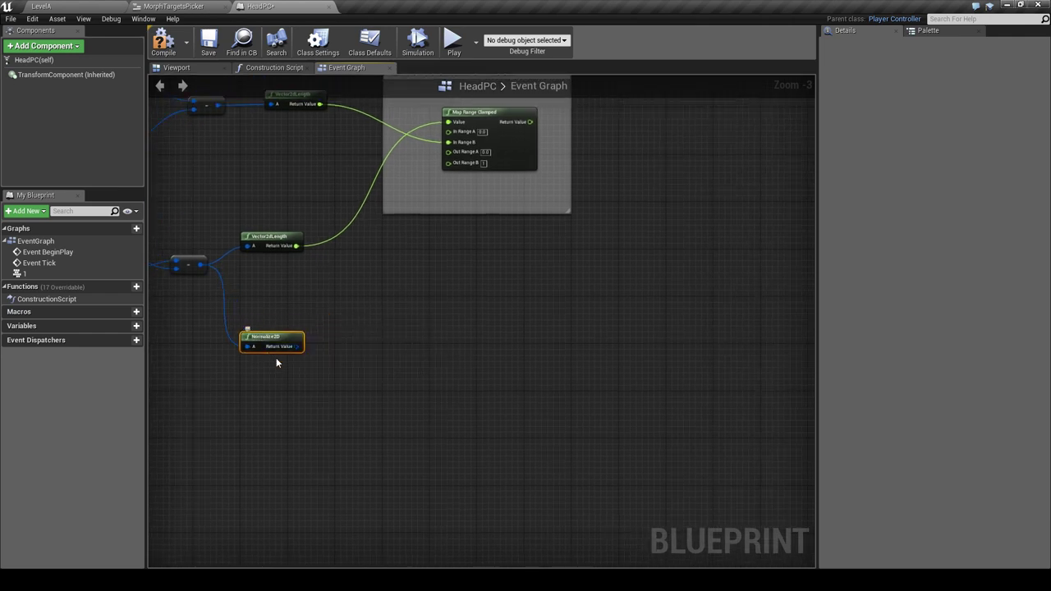
left_click(298, 387)
Add a Make Vector 2D node with Y set to -1, giving (0, -1).
right_click(271, 399)
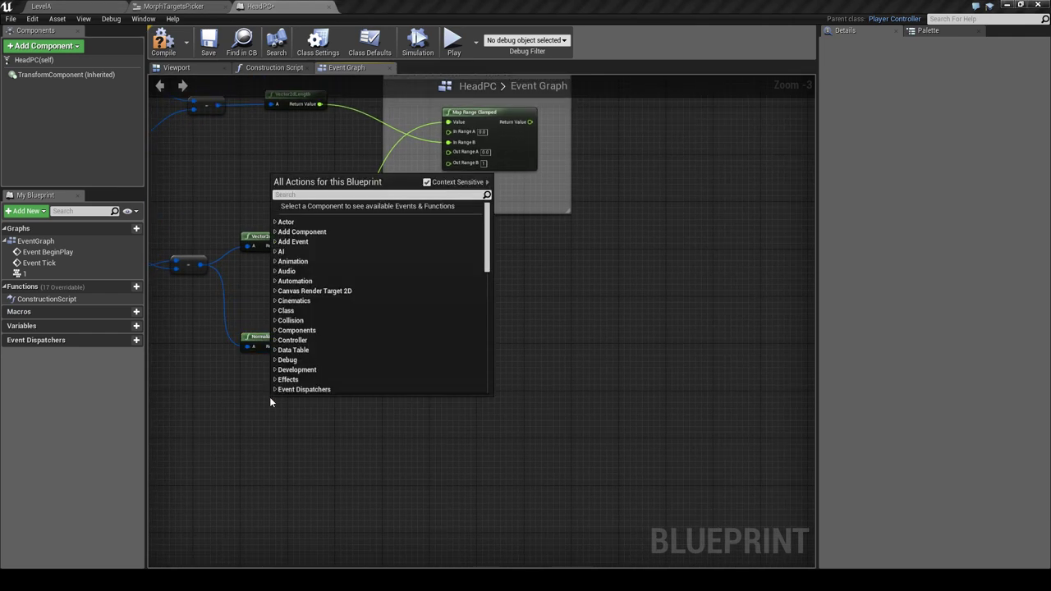
type("makev")
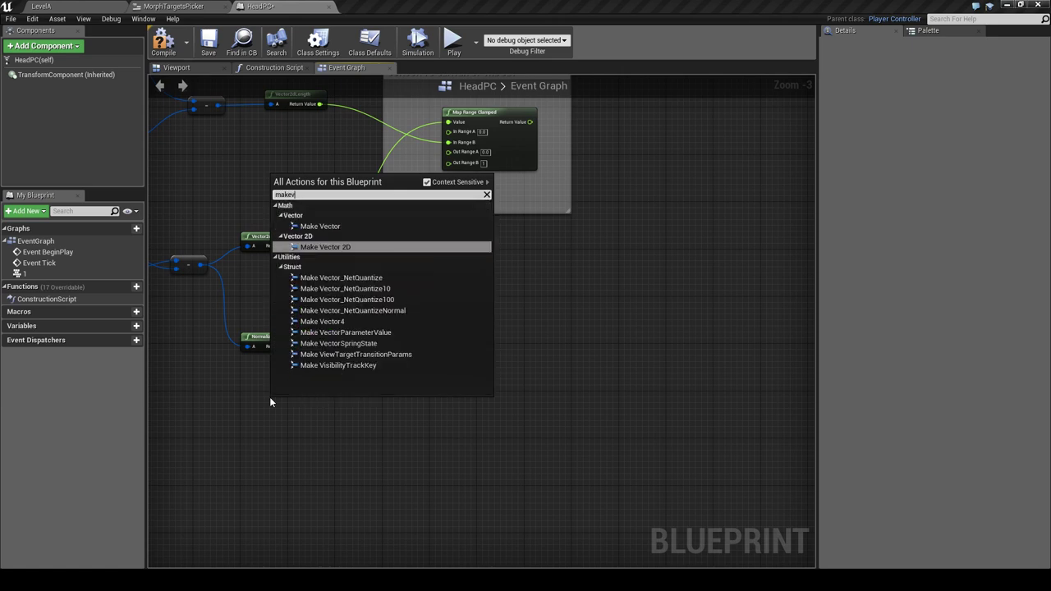
key("Return")
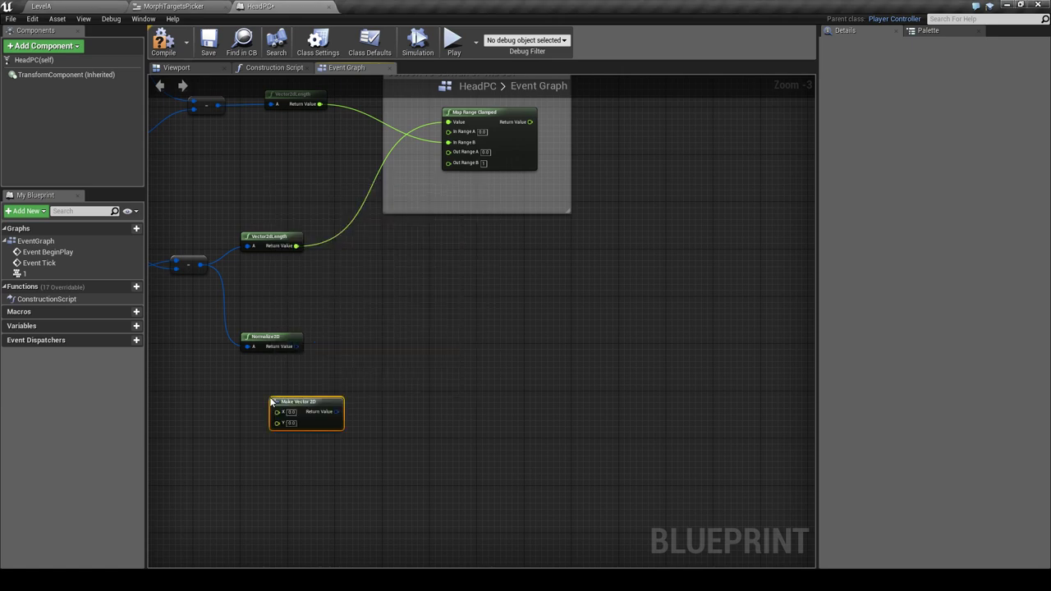
scroll(310, 435, "up", 3)
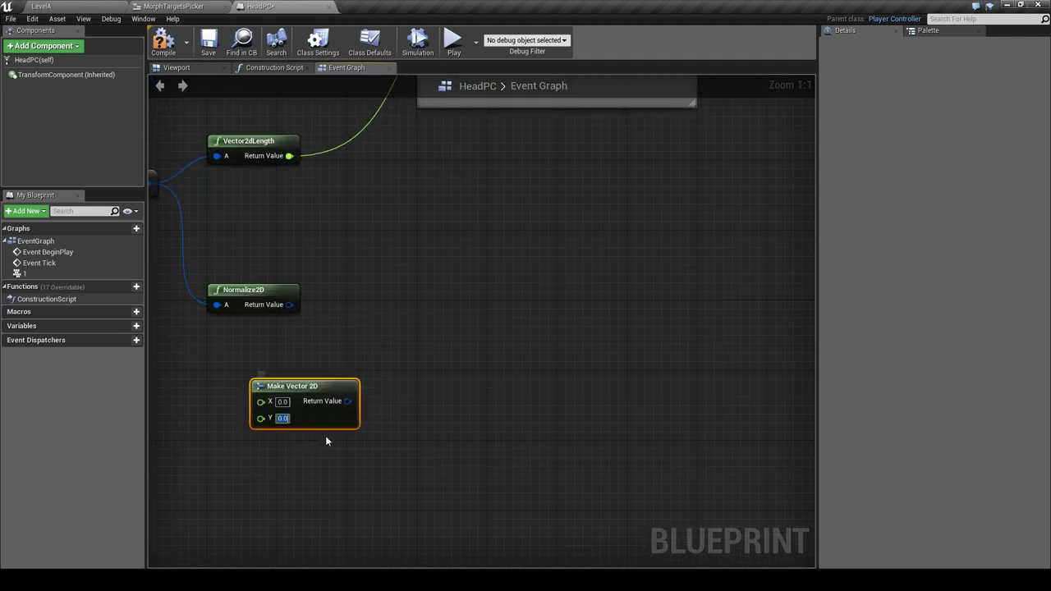
type("-1")
right_click_drag(355, 448, 356, 383)
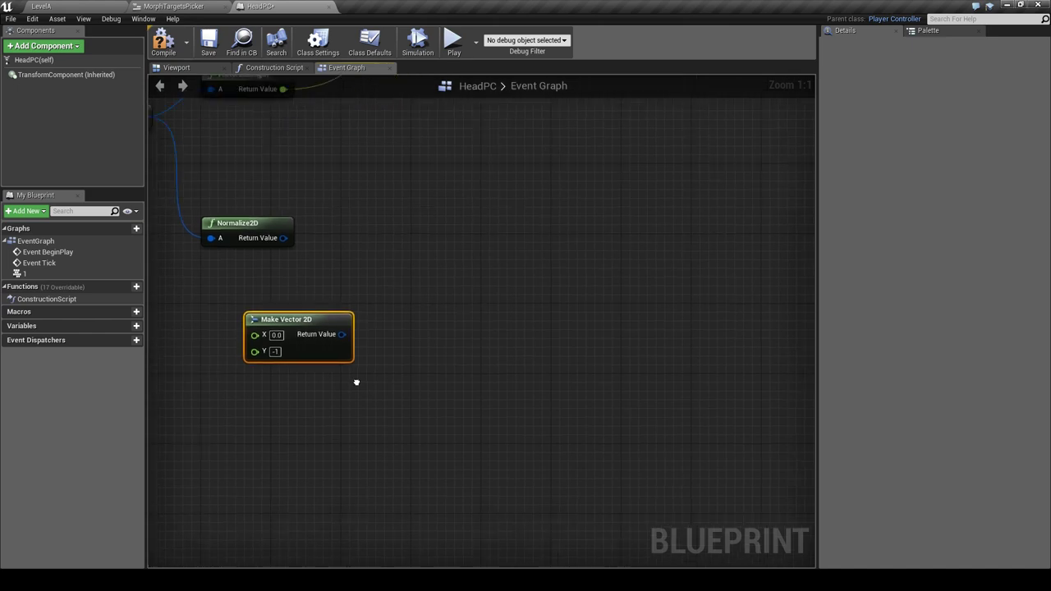
Add a second Make Vector 2D node with X set to 1, giving (1, 0).
right_click(285, 434)
type("makeve")
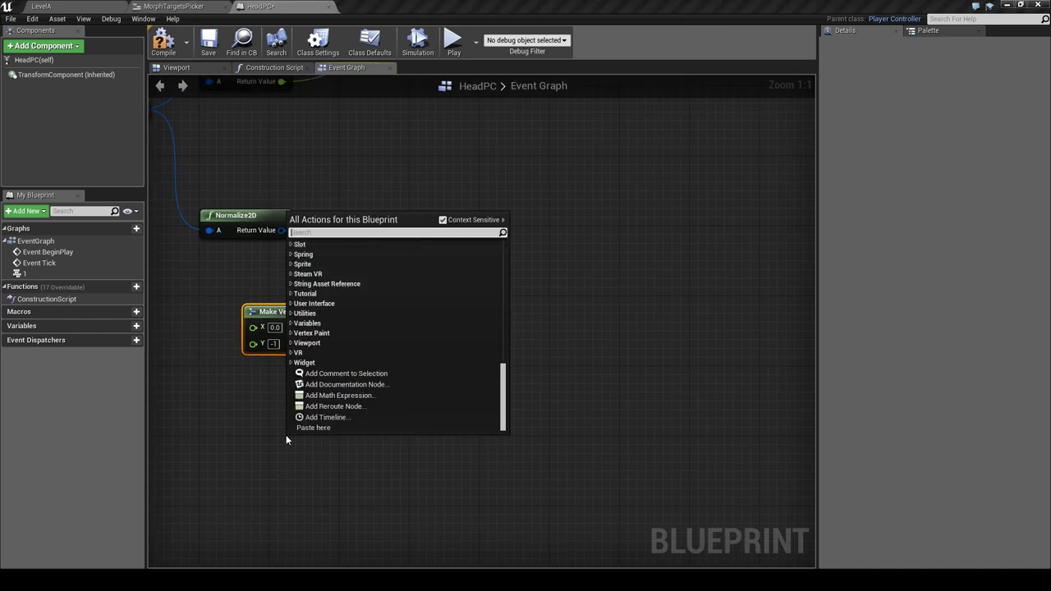
key("Return")
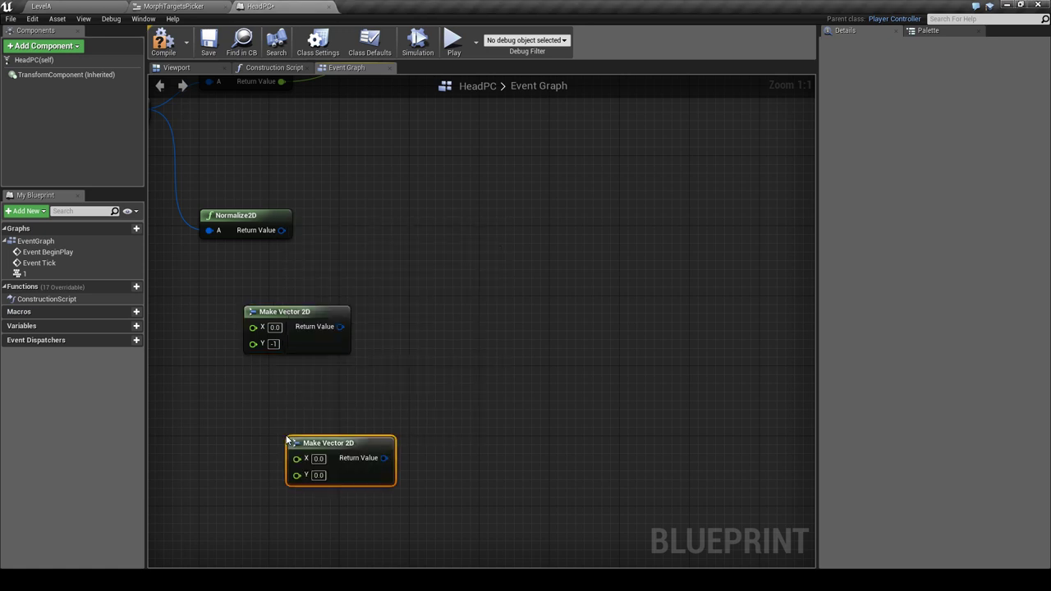
left_click(318, 458)
type("1")
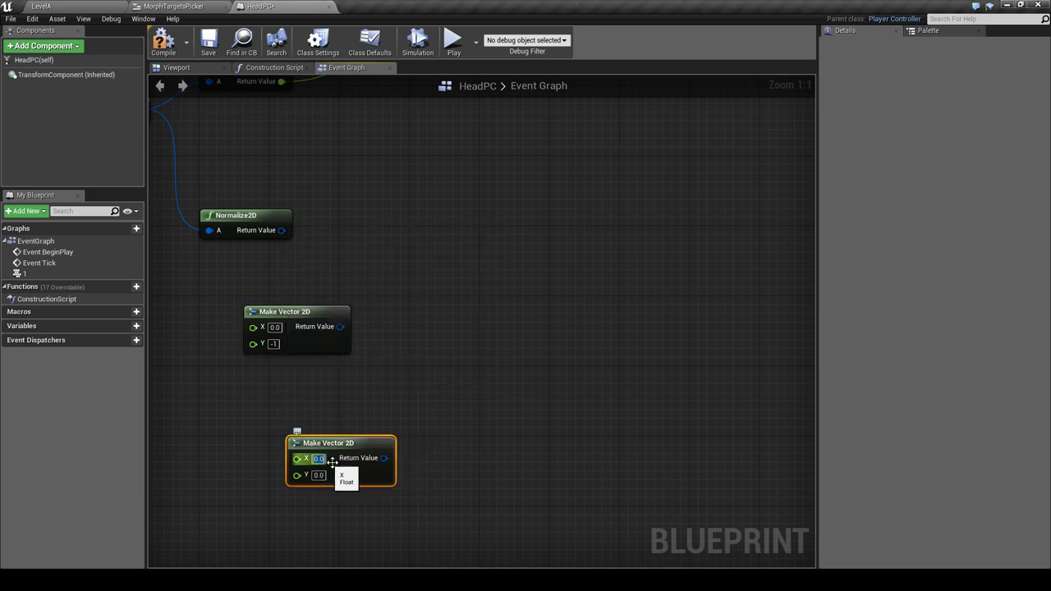
key("Return")
left_click(399, 493)
right_click_drag(399, 493, 369, 494)
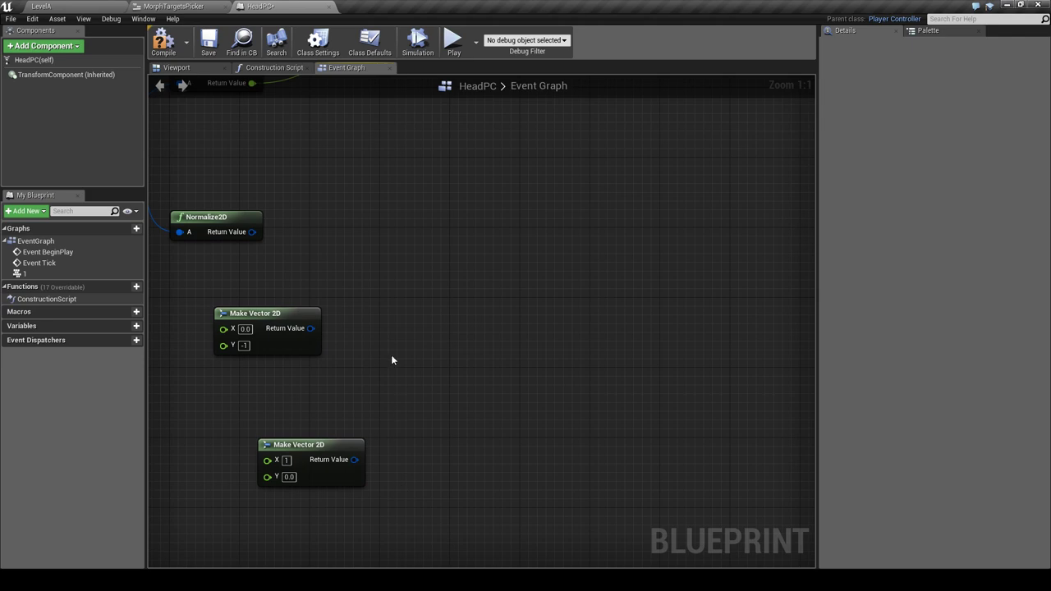
Add a Dot node from Normalize2D's output and wire the (0, -1) vector into it.
left_click_drag(252, 231, 352, 269)
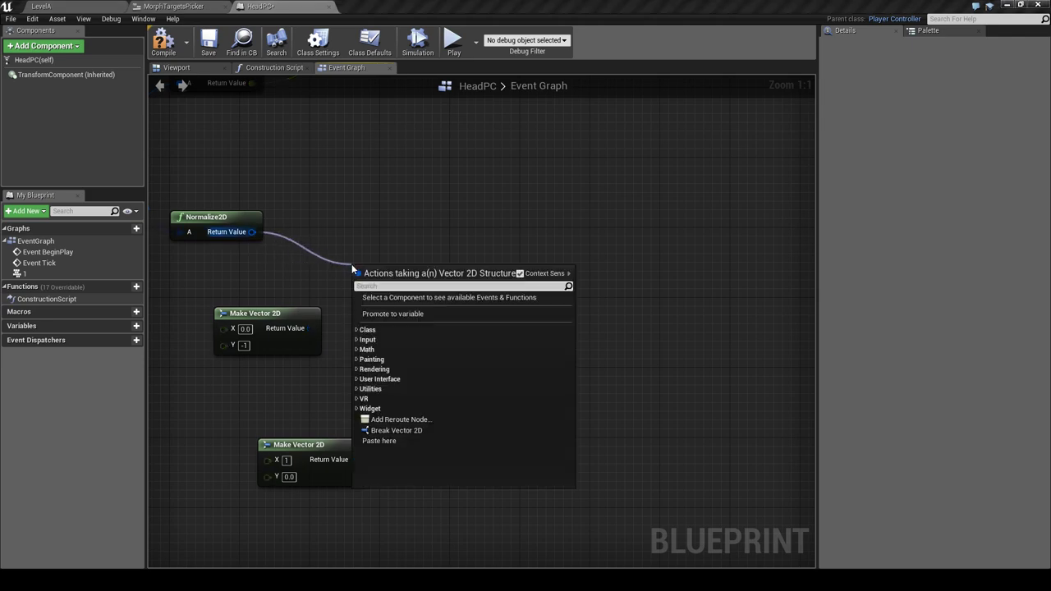
type("dot")
key("Return")
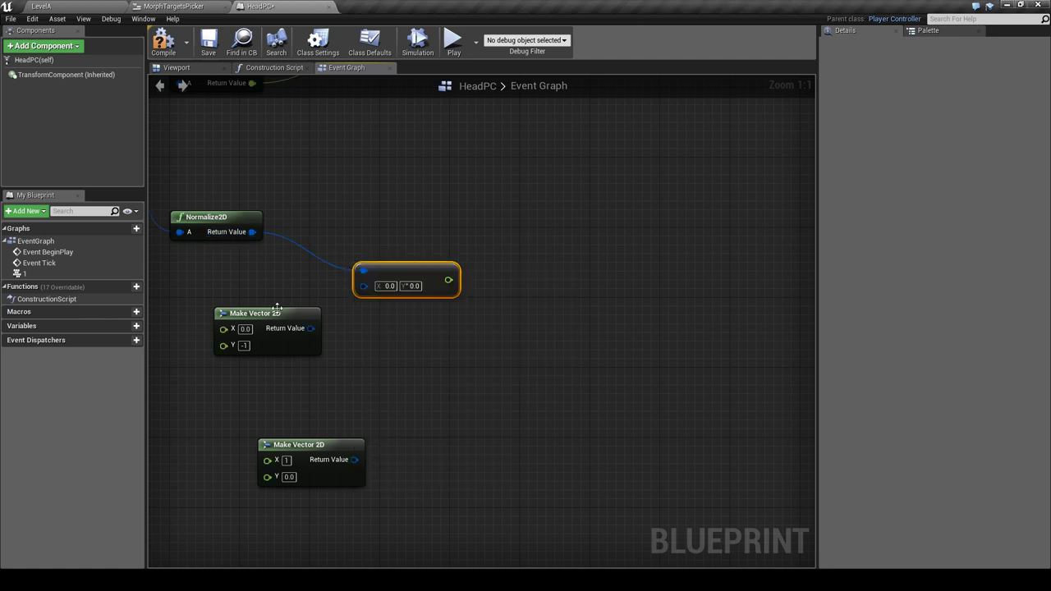
mouse_move(310, 328)
left_mouse_down()
mouse_move(363, 284)
mouse_move(253, 323)
left_mouse_up()
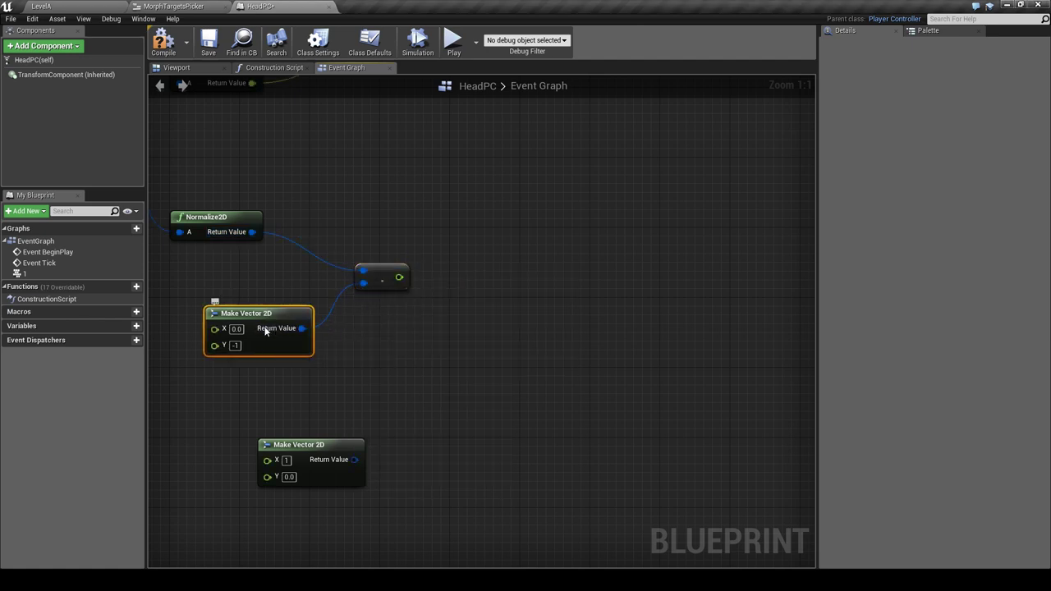
left_click(388, 265)
right_click_drag(419, 374, 476, 357)
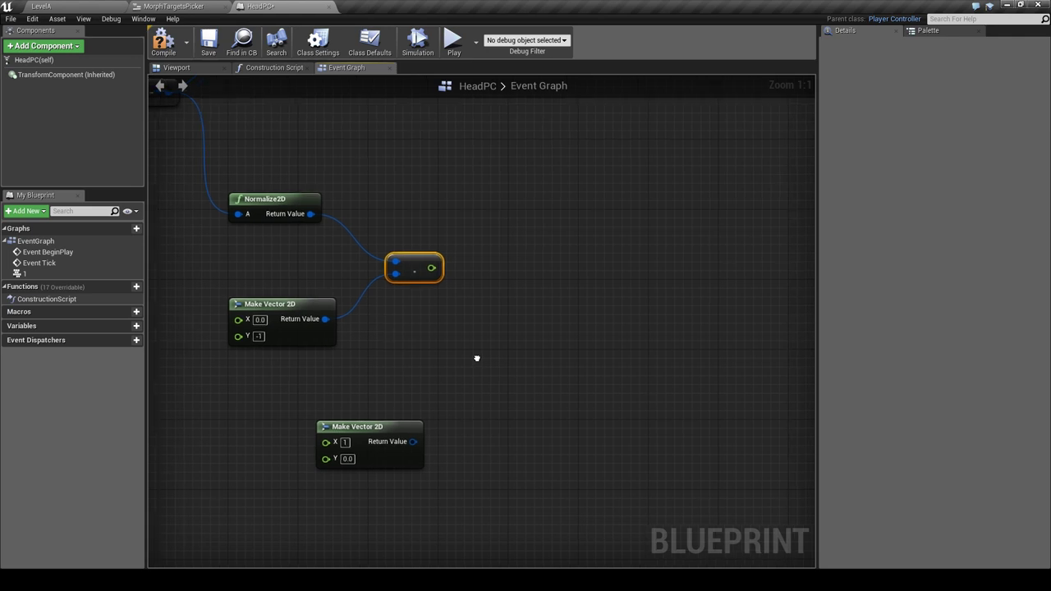
Add a second Dot node from Normalize2D and feed it the (1, 0) vector.
left_click_drag(379, 437, 290, 453)
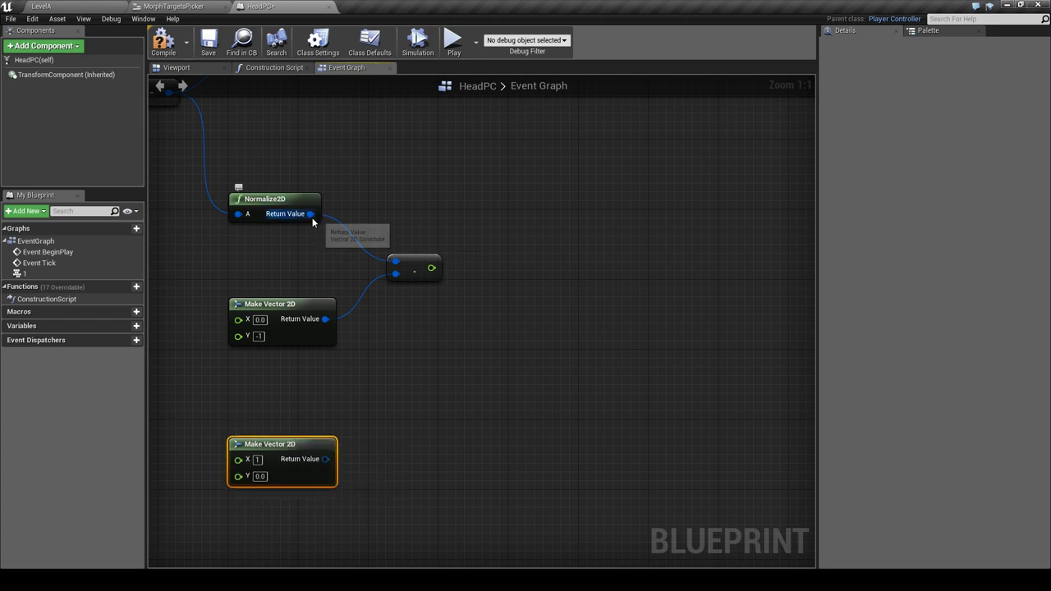
left_click_drag(310, 213, 402, 423)
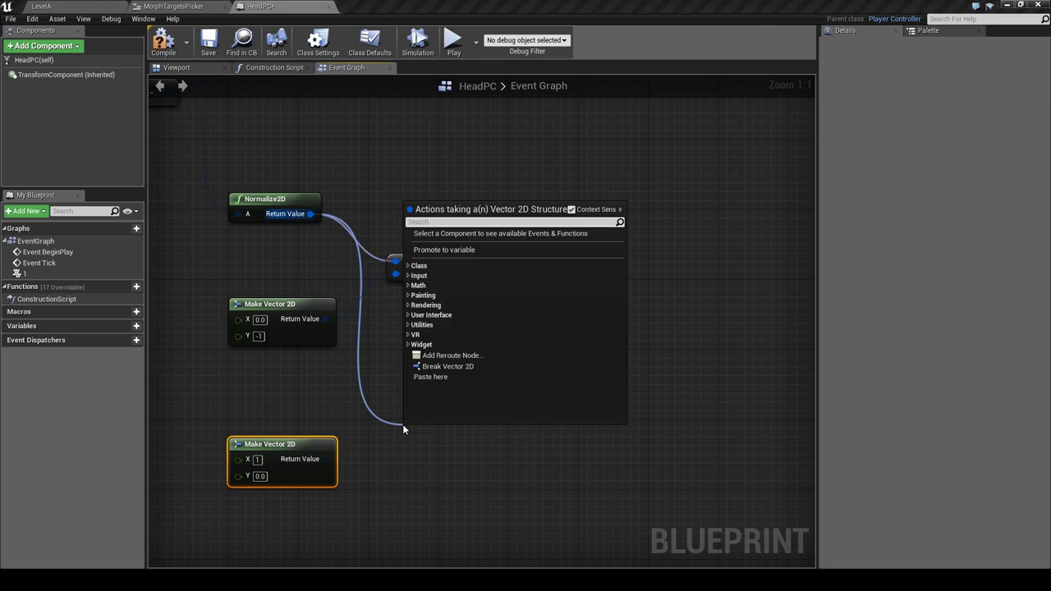
type("dot")
key("Return")
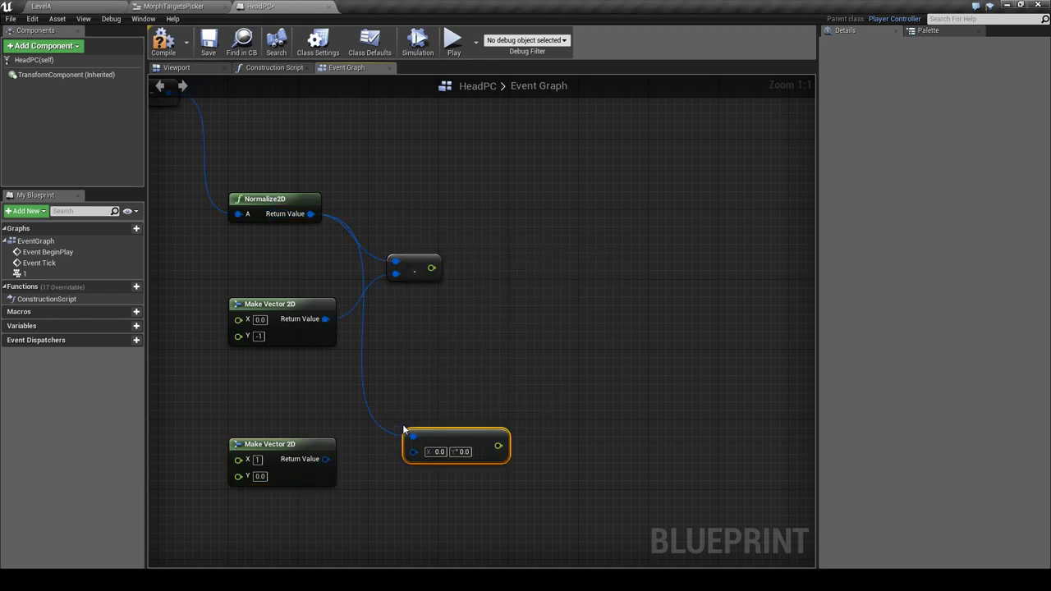
mouse_move(326, 458)
left_mouse_down()
mouse_move(412, 459)
mouse_move(420, 428)
left_mouse_up()
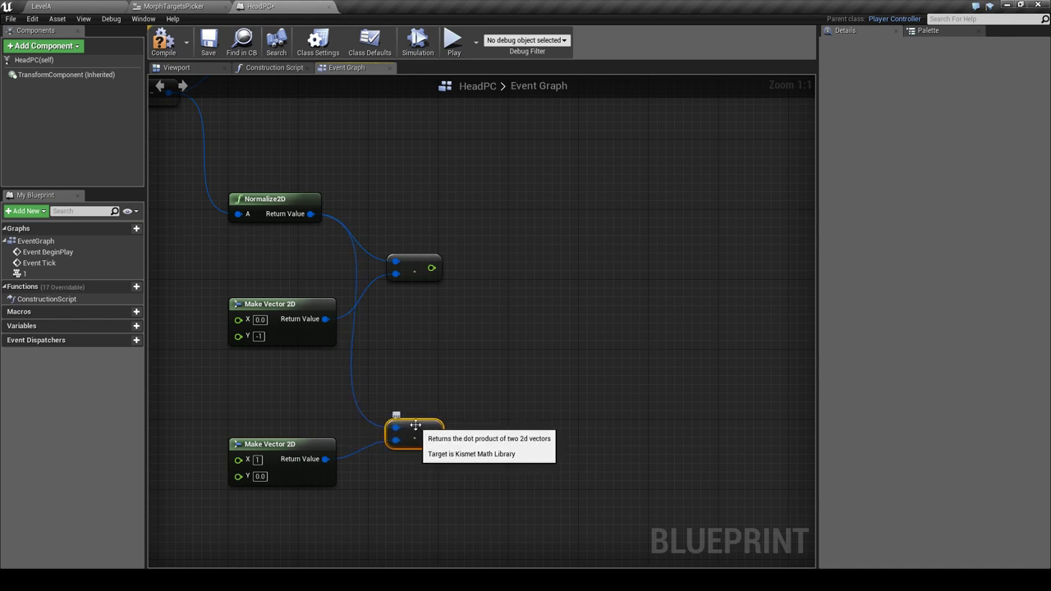
left_click(505, 293)
Convert the upper dot product to degrees with an Acos (Degrees) node.
right_click_drag(496, 308, 451, 337)
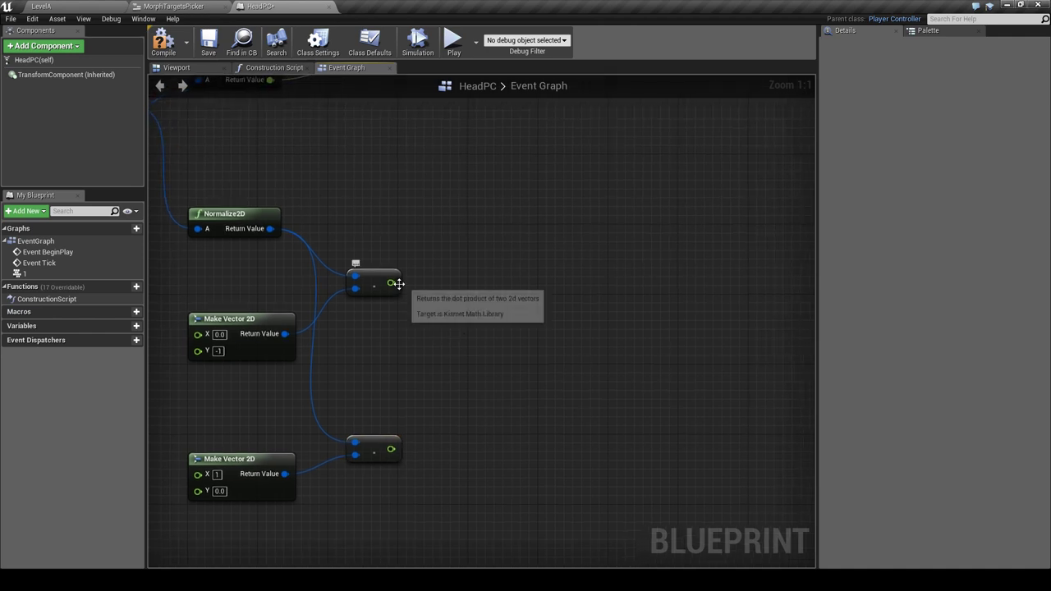
left_click_drag(396, 283, 435, 275)
type("ac")
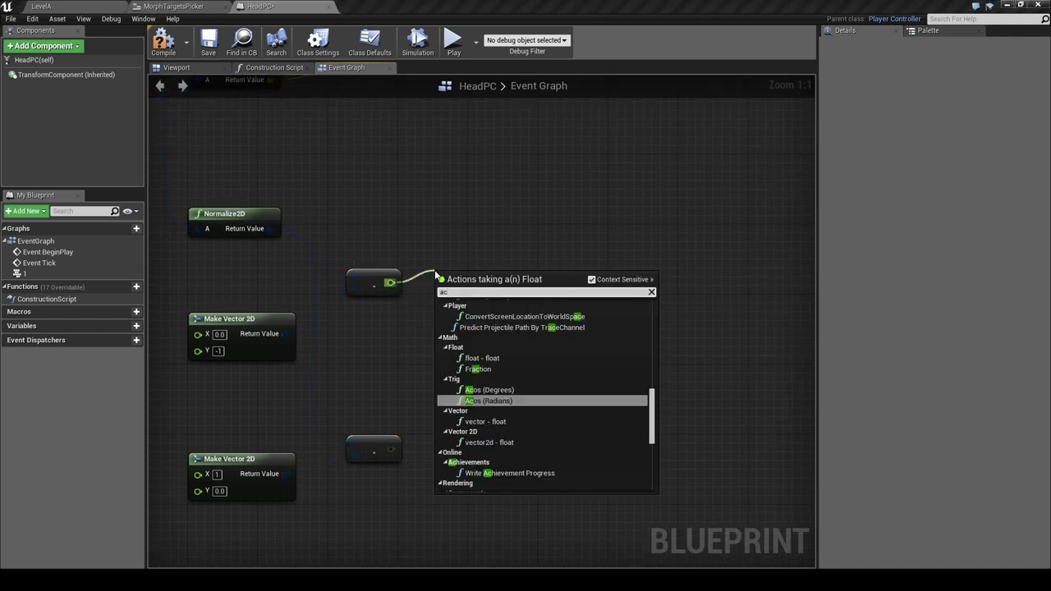
left_click(490, 389)
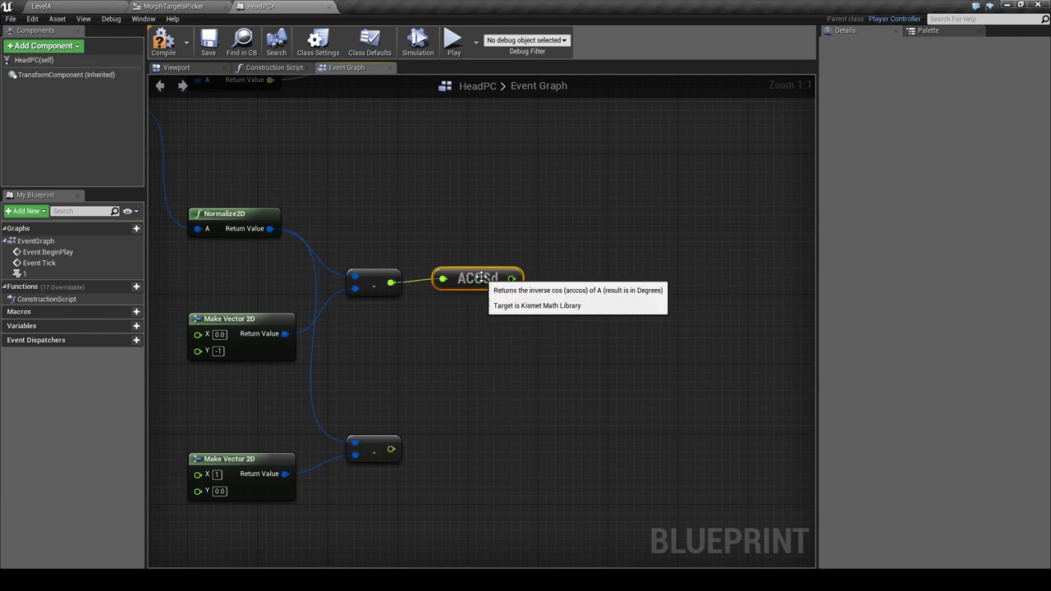
left_click_drag(480, 278, 480, 235)
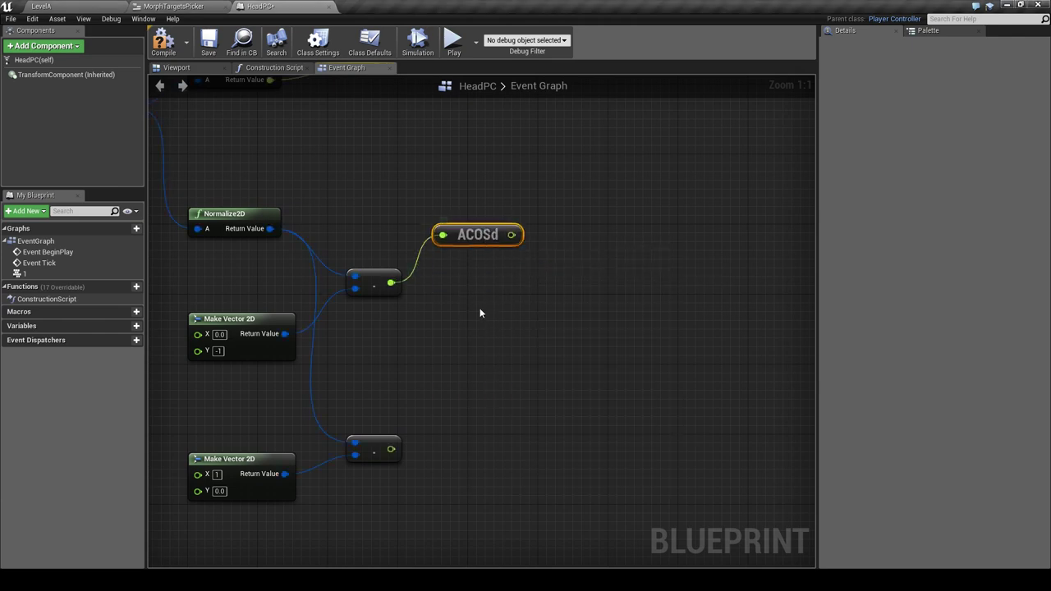
right_click_drag(485, 353, 446, 343)
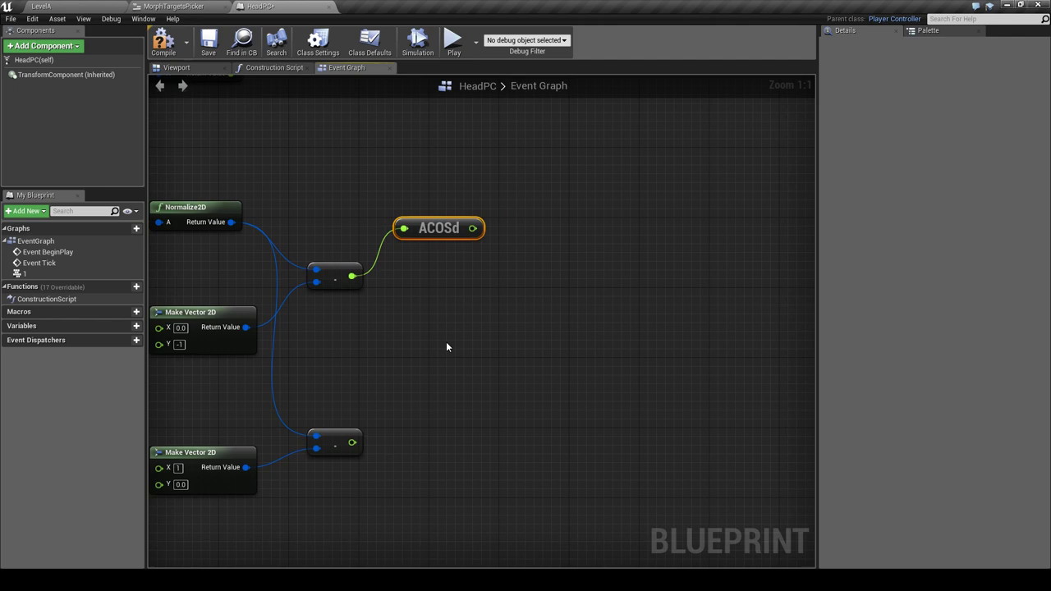
Compare the lower dot product with float < float, driving a new Select Float.
left_click_drag(352, 442, 408, 449)
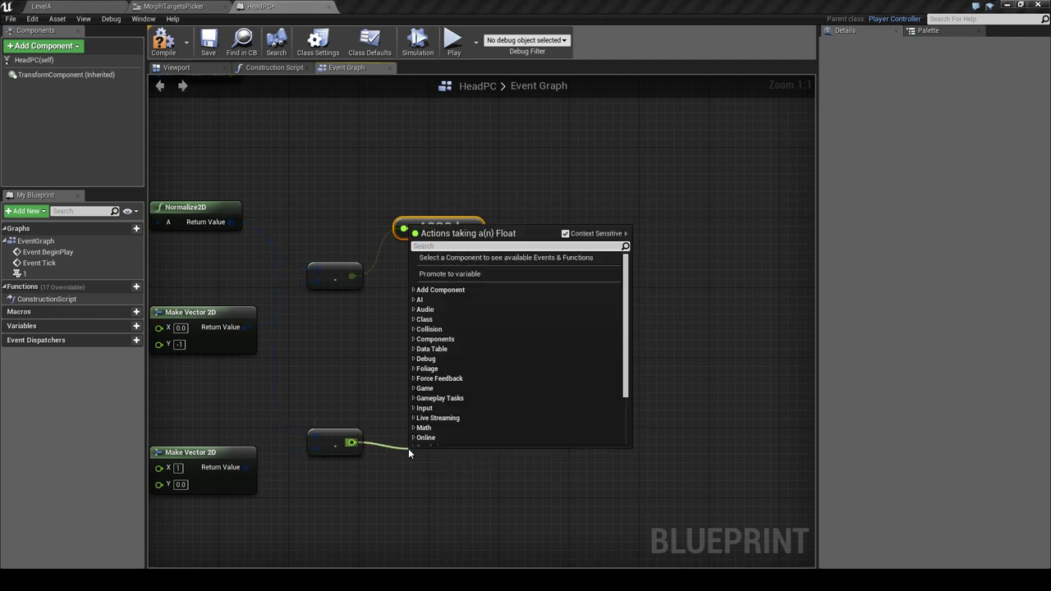
type("<")
left_click(470, 288)
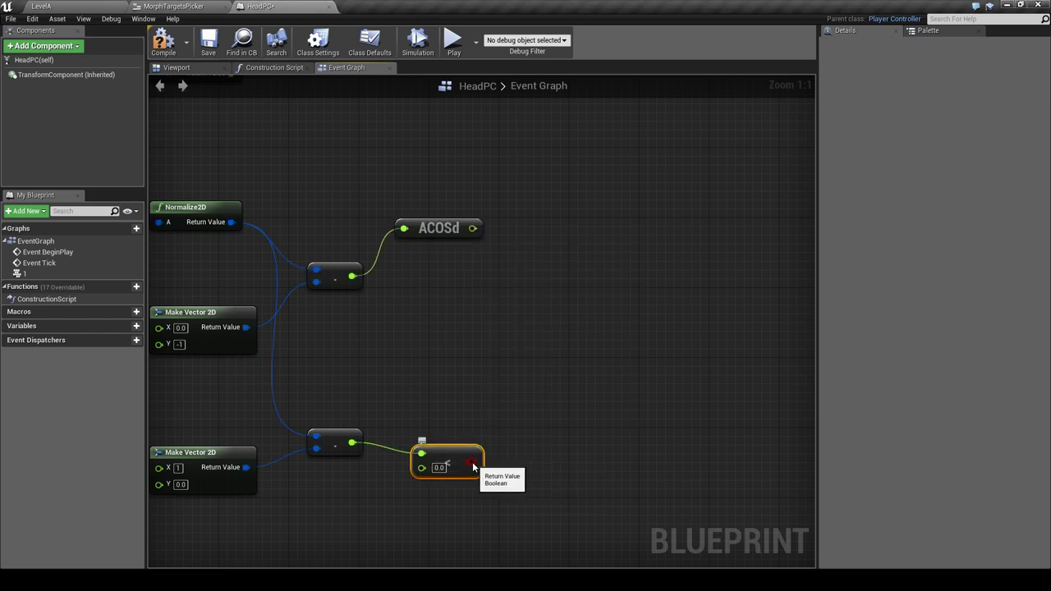
left_click_drag(476, 466, 513, 451)
type("sele")
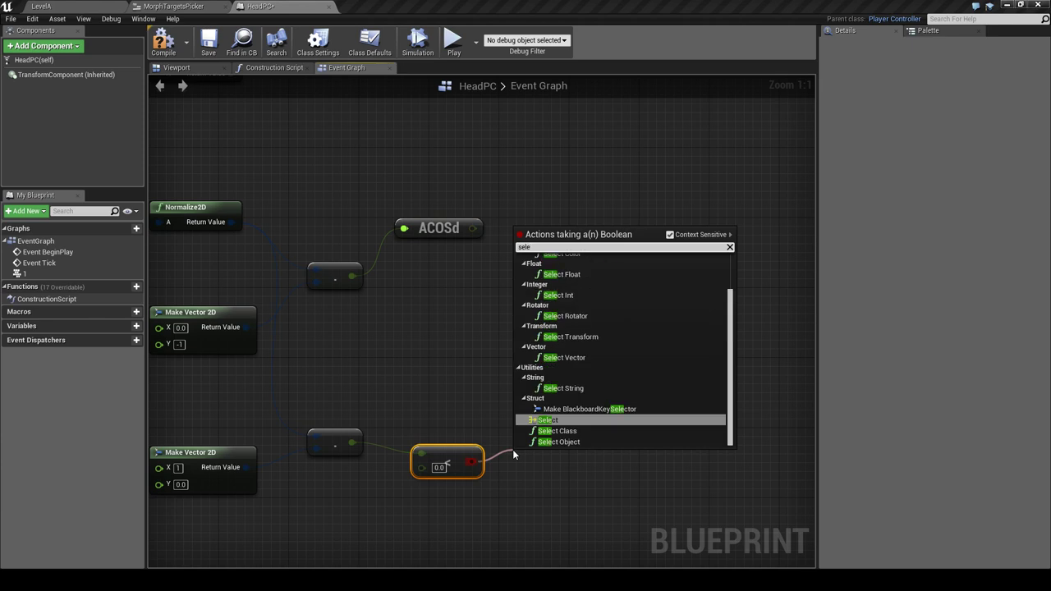
type("ct float")
key("Return")
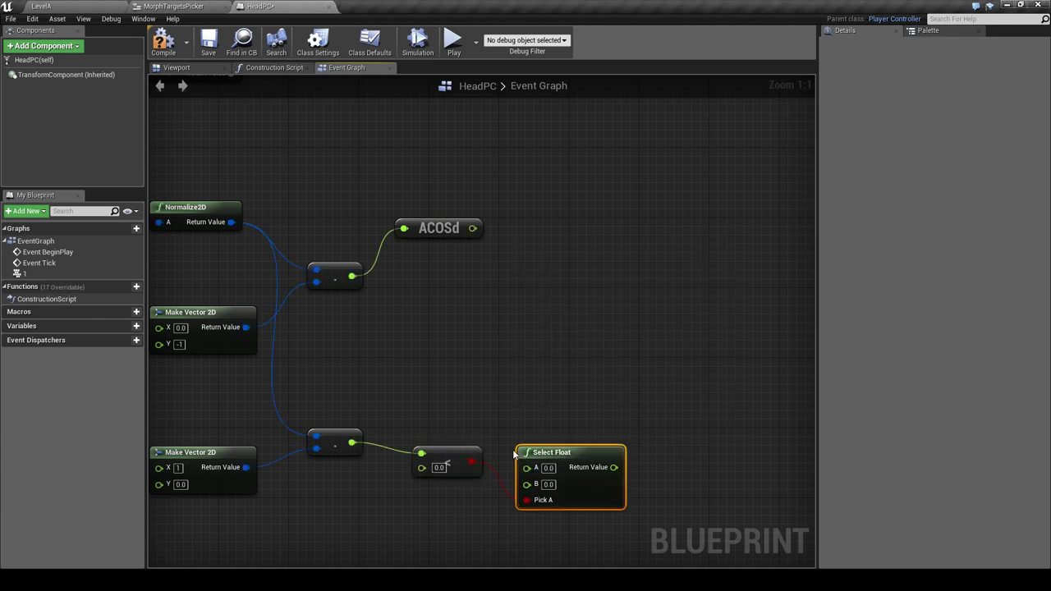
Set the Select Float's A value to -1 and B value to 1.
left_click(514, 454)
left_click_drag(525, 452, 517, 417)
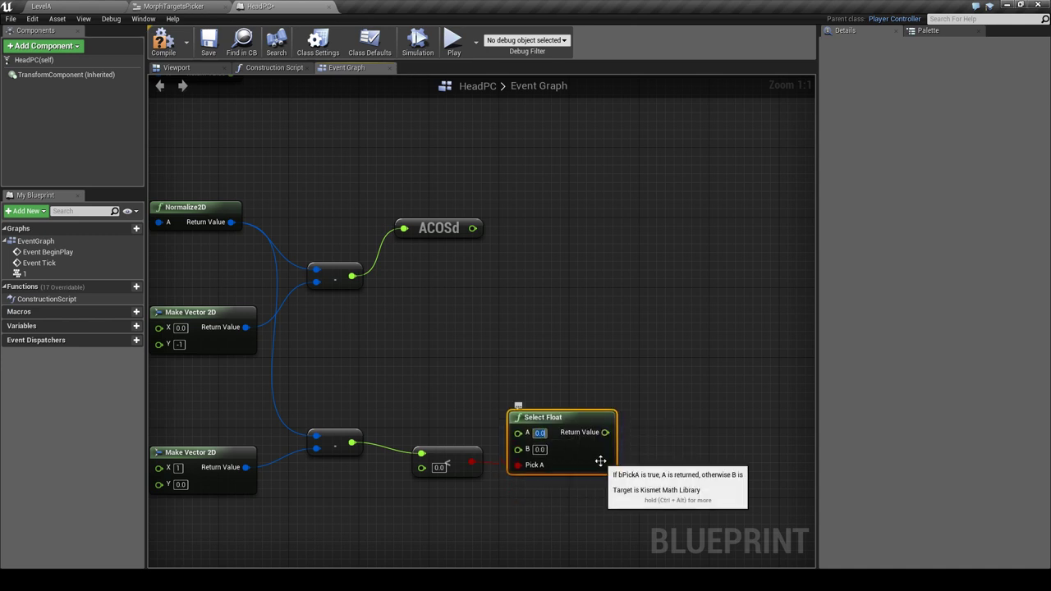
type("-1")
key("Tab")
type("1")
key("Return")
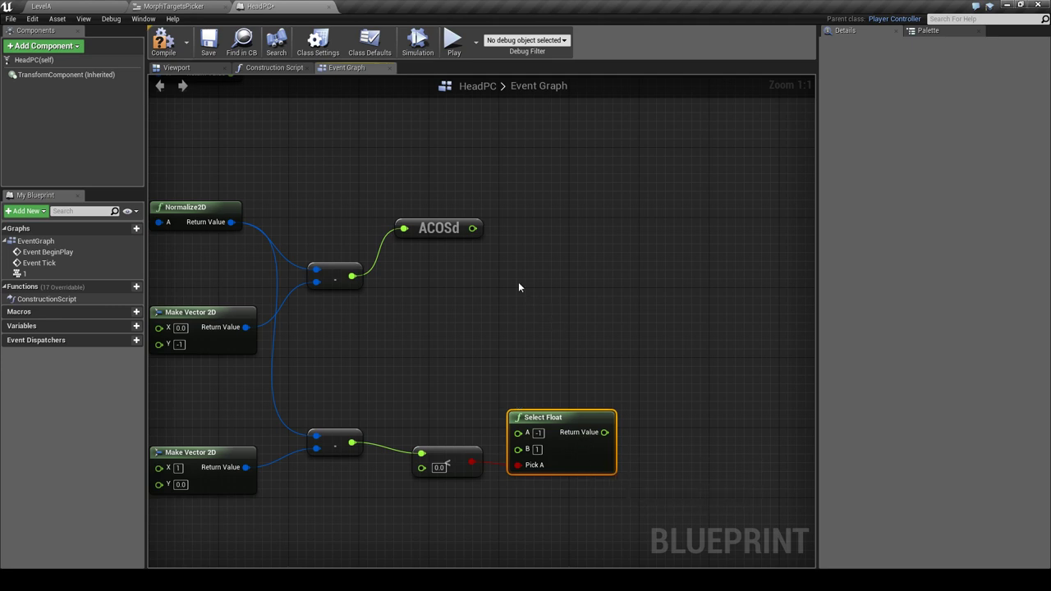
left_click_drag(472, 228, 532, 275)
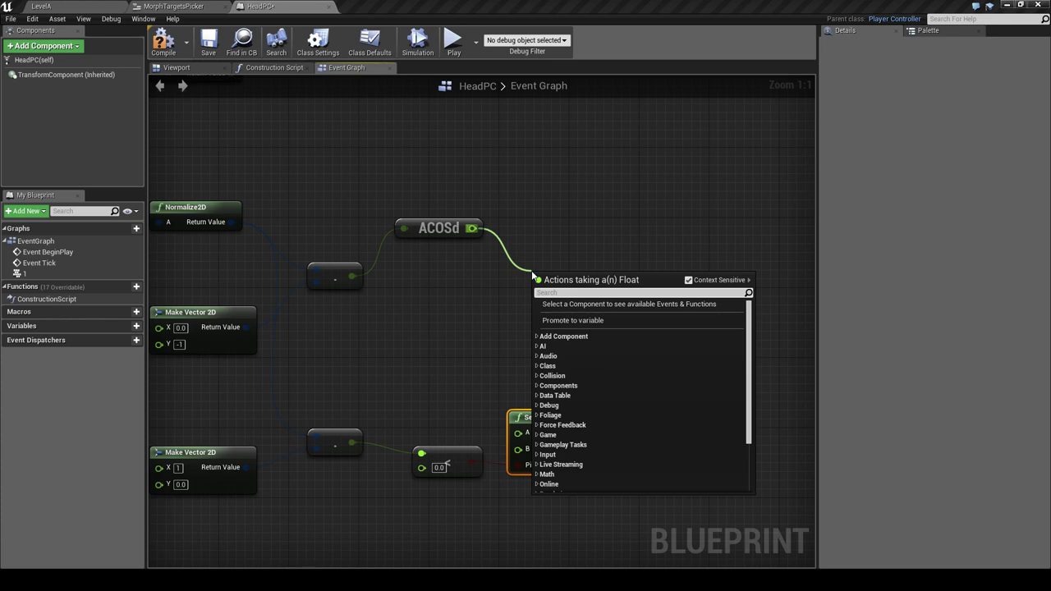
Multiply the ACOSd angle by the Select Float sign.
type("*")
left_click(566, 345)
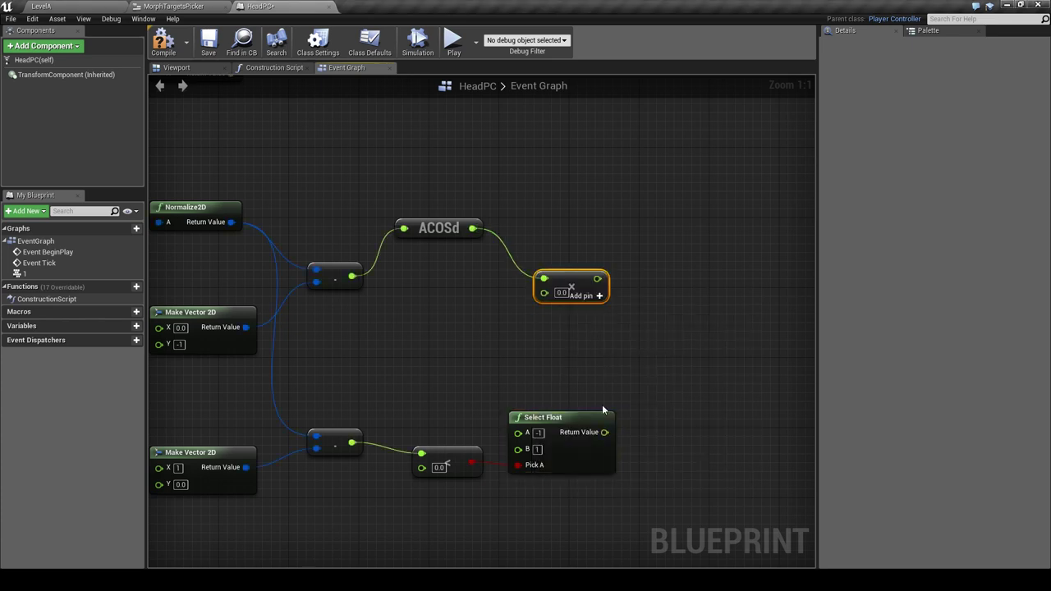
mouse_move(604, 432)
left_mouse_down()
mouse_move(548, 325)
mouse_move(545, 293)
mouse_move(690, 285)
left_mouse_up()
right_click_drag(706, 331, 401, 353)
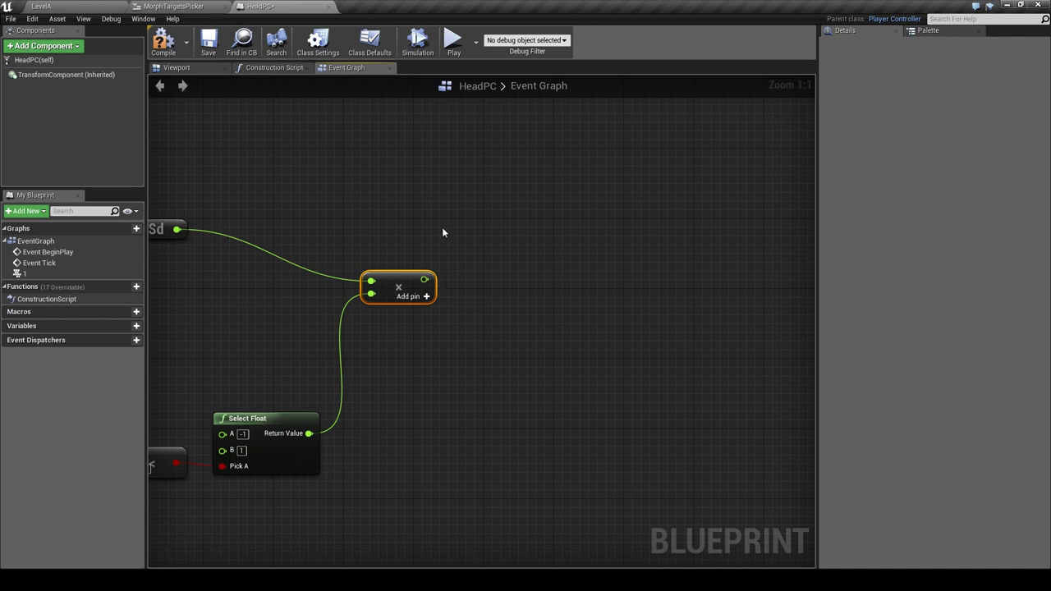
Place a Make Literal Float node with its value set to 360.
right_click(416, 193)
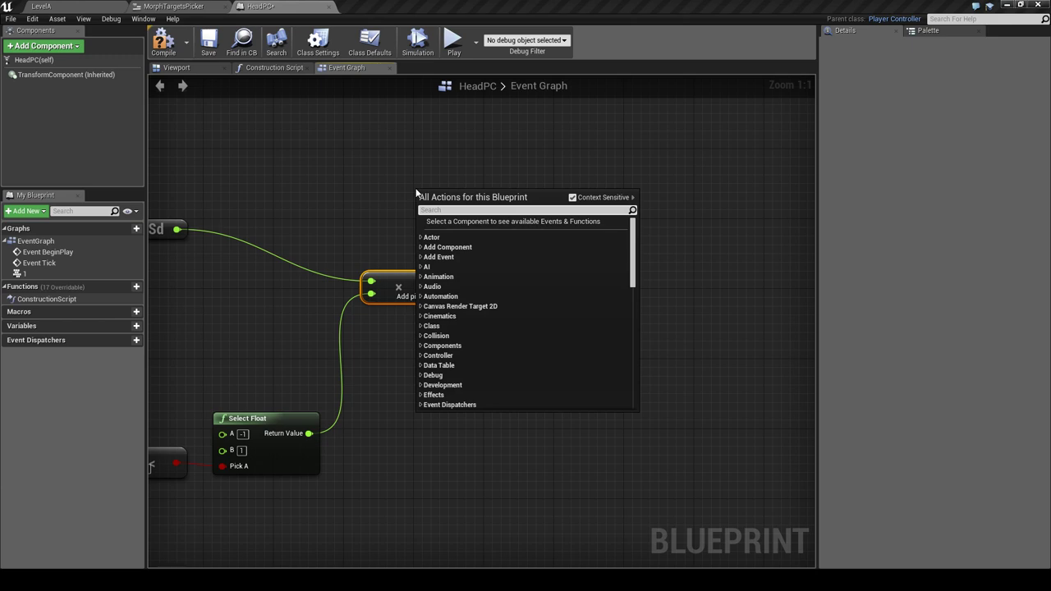
type("literalf")
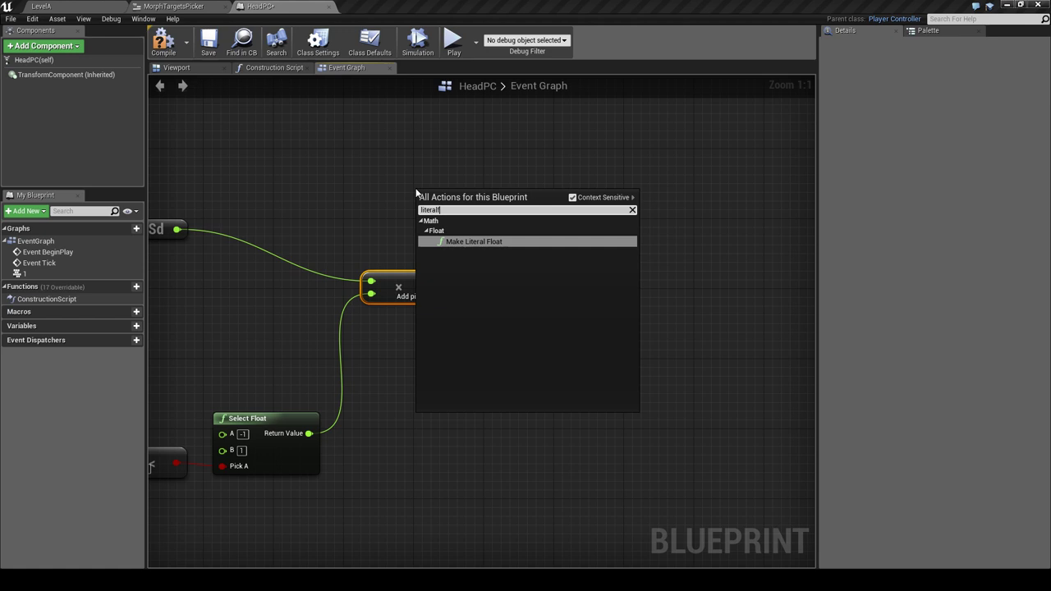
key("Return")
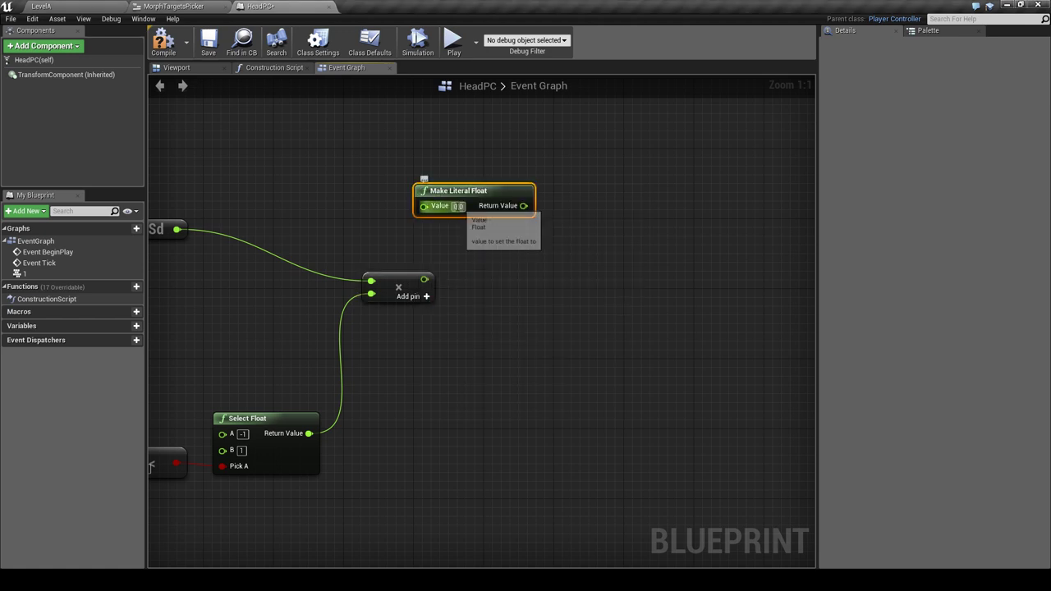
type("350")
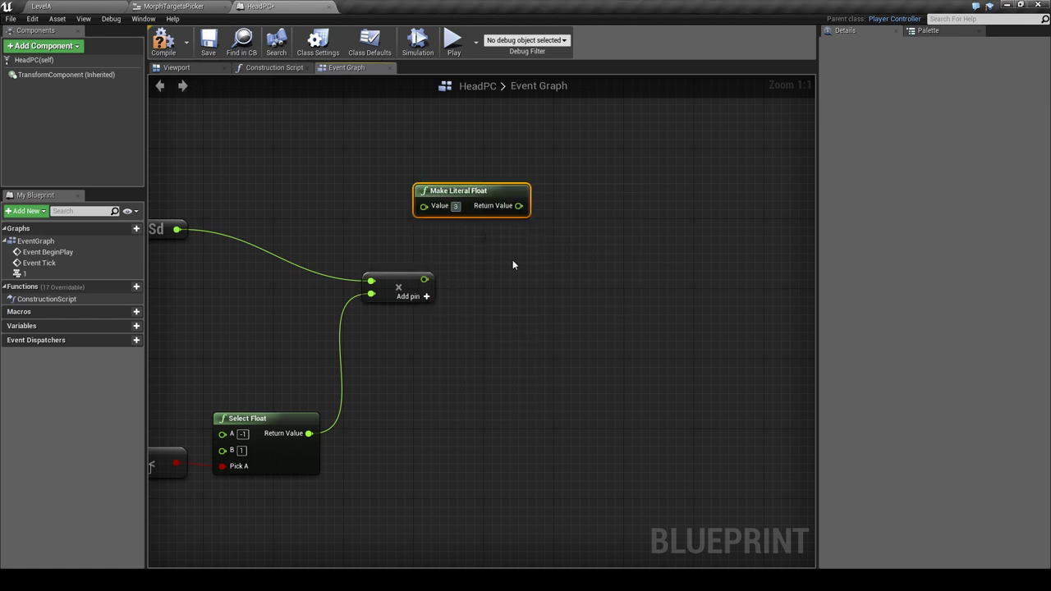
key("Return")
type("360")
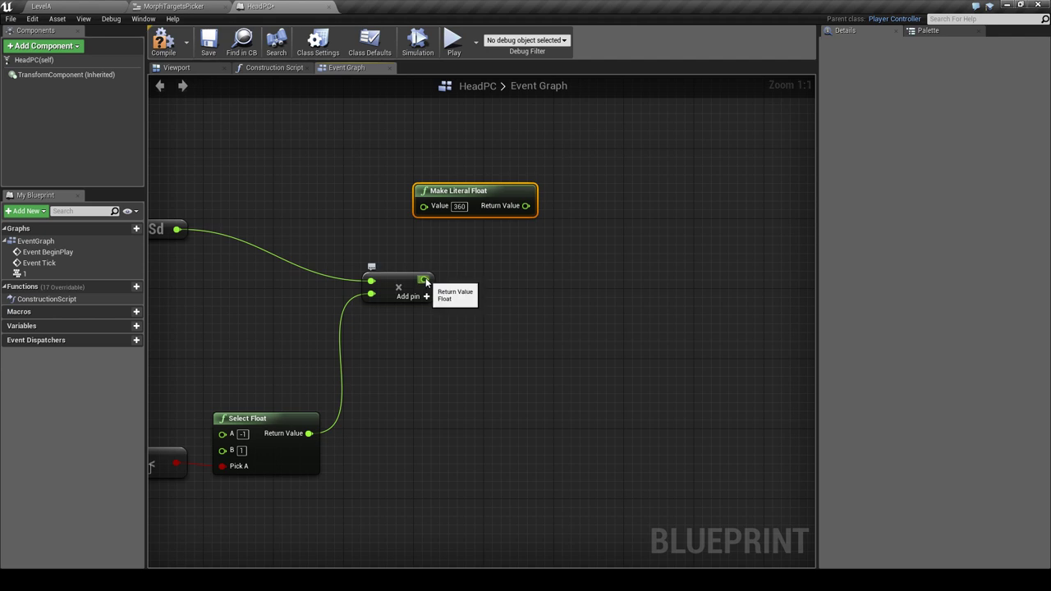
Sum the 360 literal and the multiply's signed angle in a float + float node.
left_click_drag(525, 206, 574, 263)
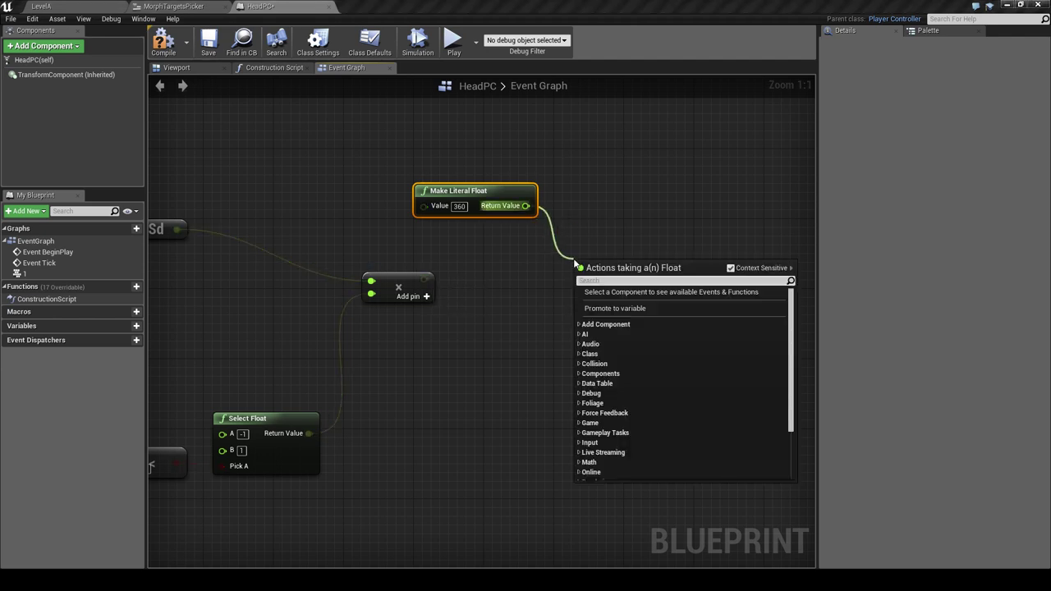
type("+")
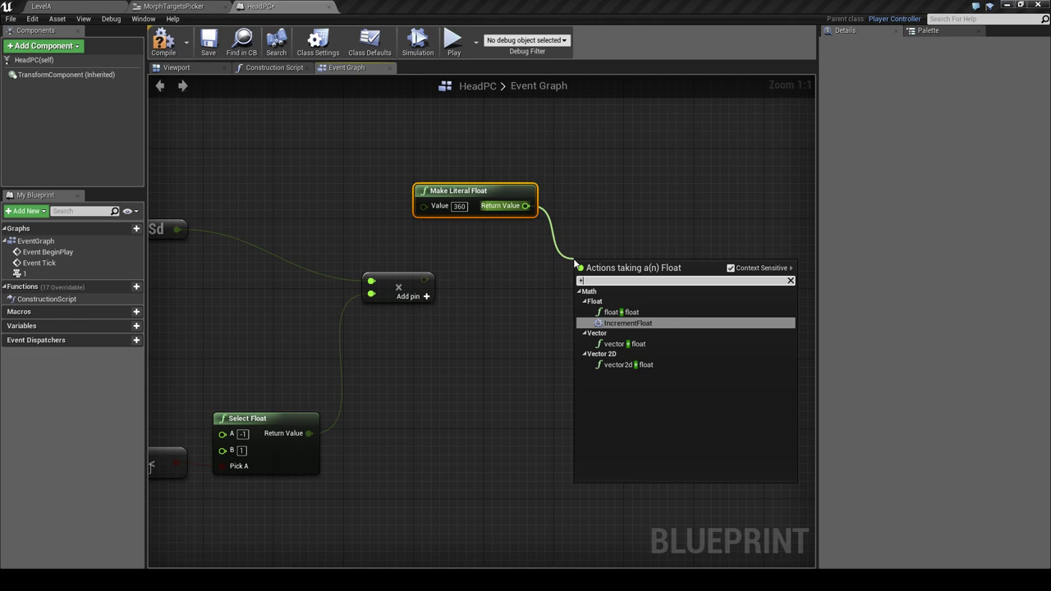
left_click(621, 312)
left_click_drag(423, 279, 581, 285)
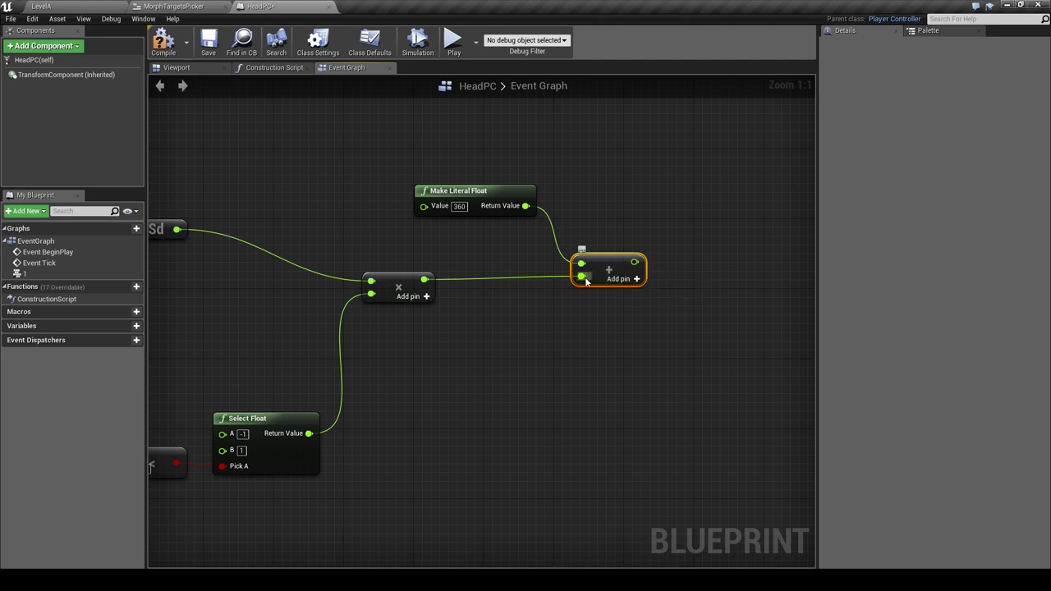
right_click_drag(549, 344, 436, 364)
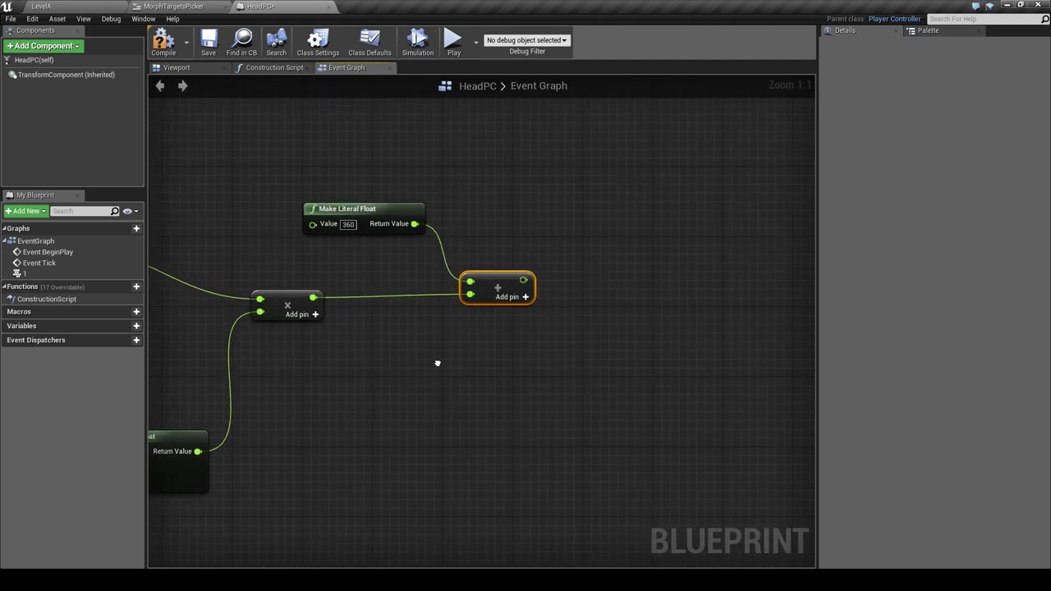
left_click_drag(503, 288, 494, 289)
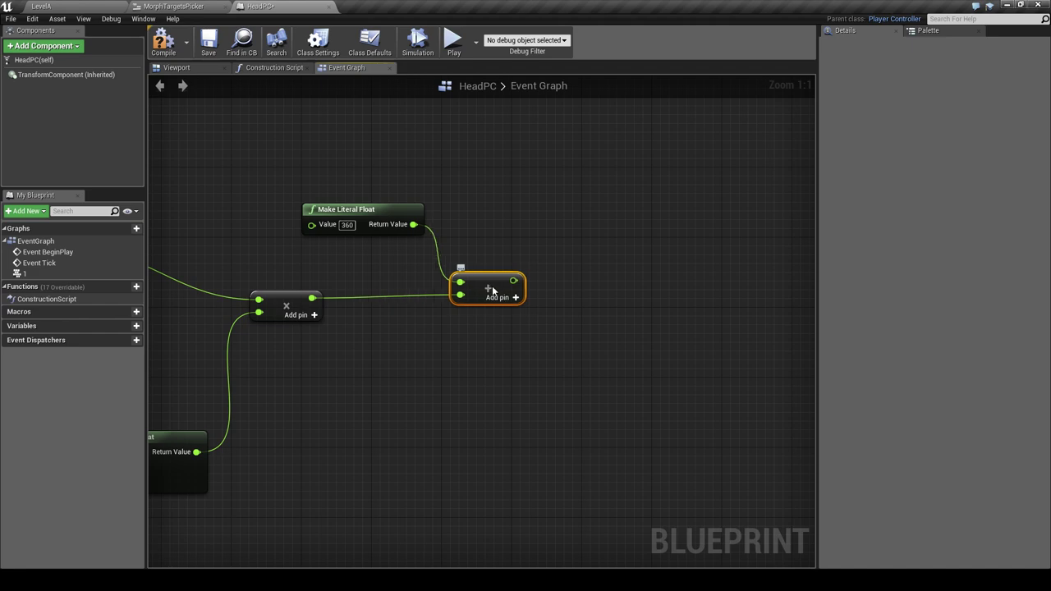
right_click(439, 399)
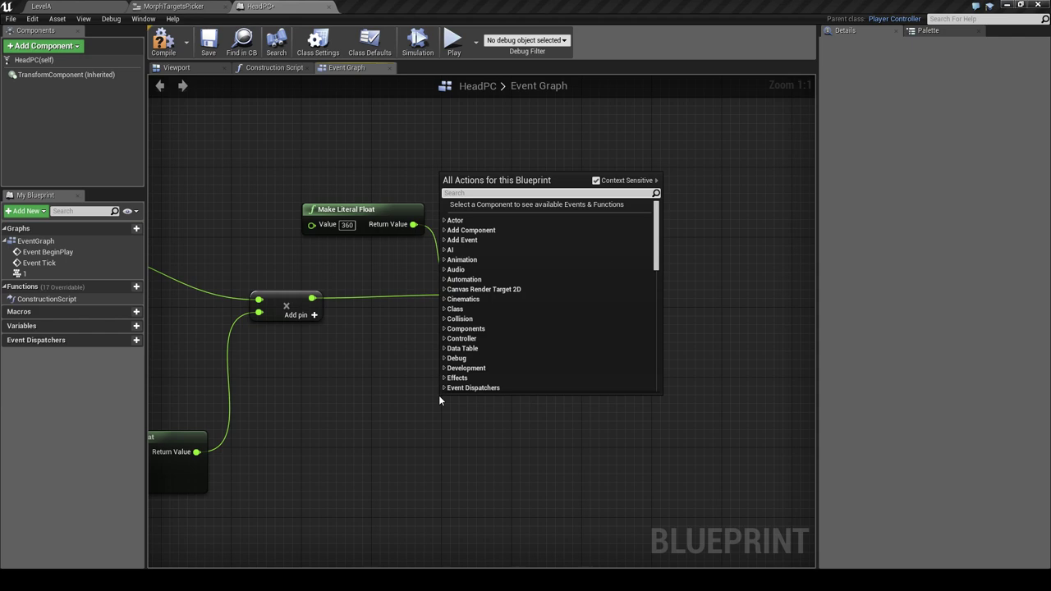
left_click(378, 406)
Test the signed angle with float < float and drive a new Select Float from it.
left_click_drag(312, 297, 399, 417)
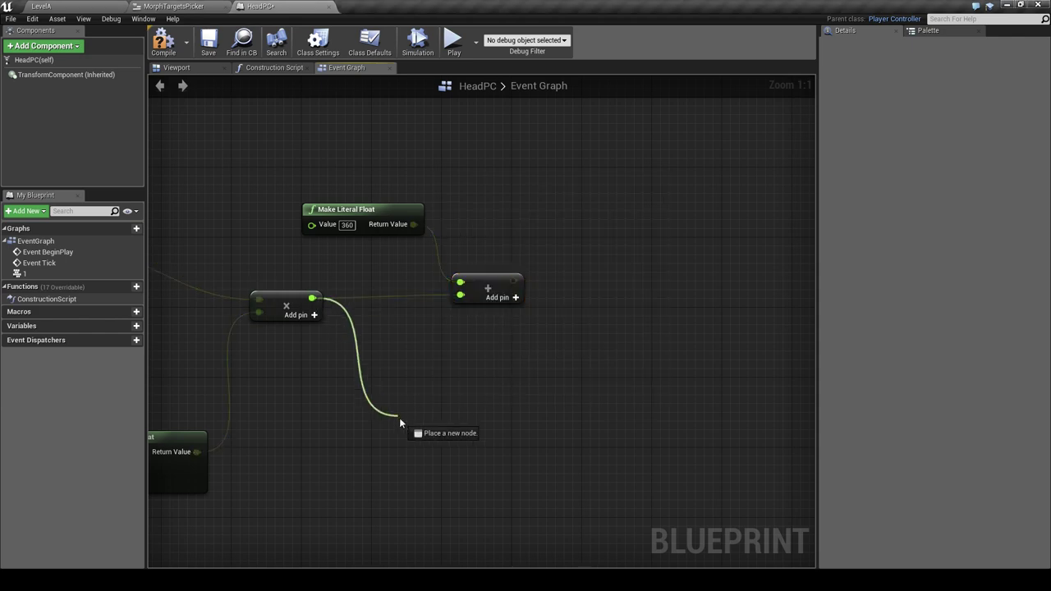
type("<")
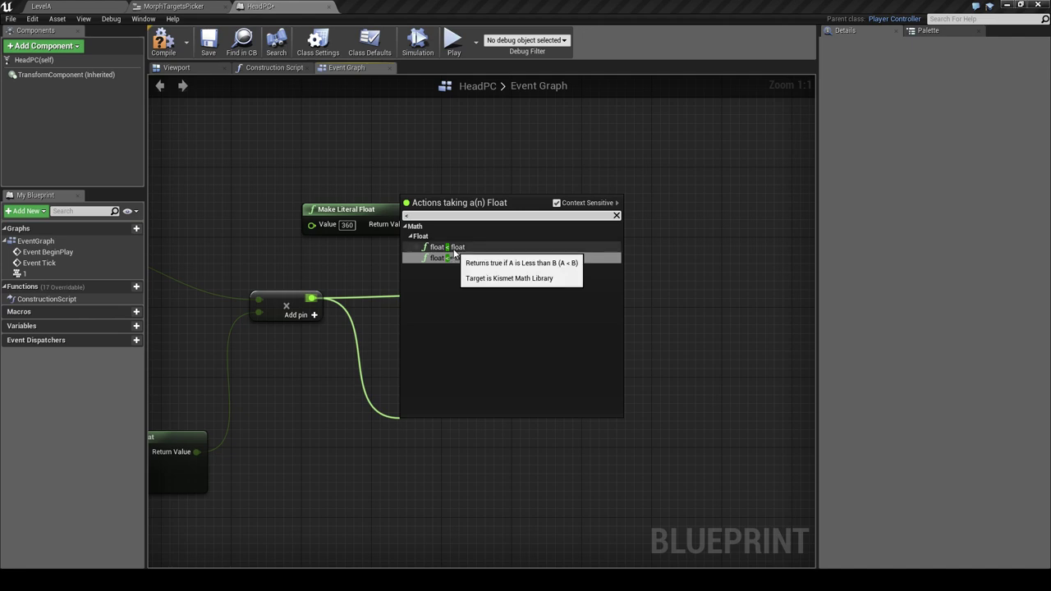
left_click(454, 253)
left_click_drag(456, 437, 499, 414)
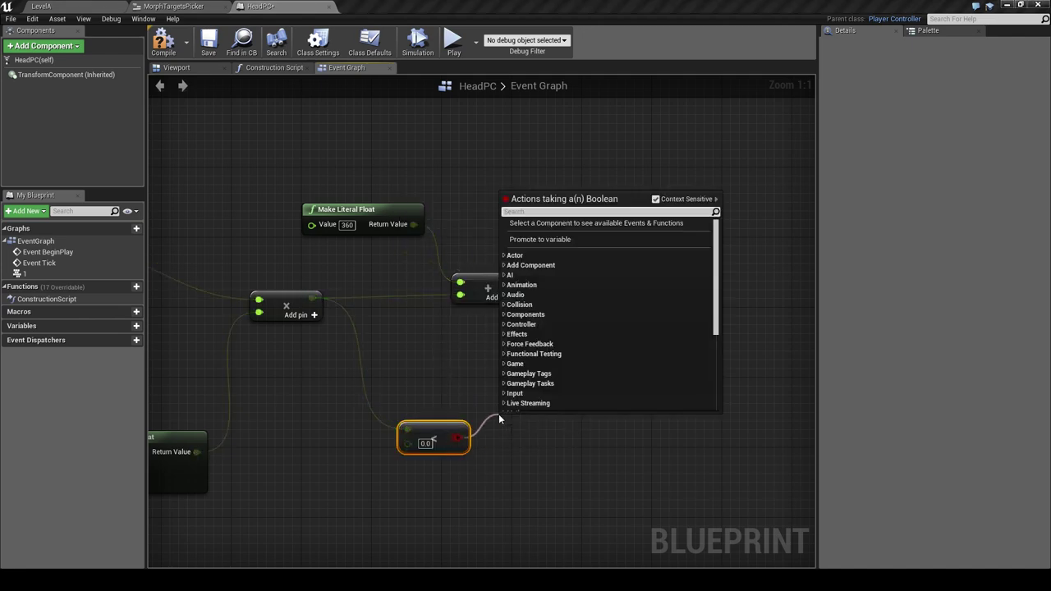
type("selectf")
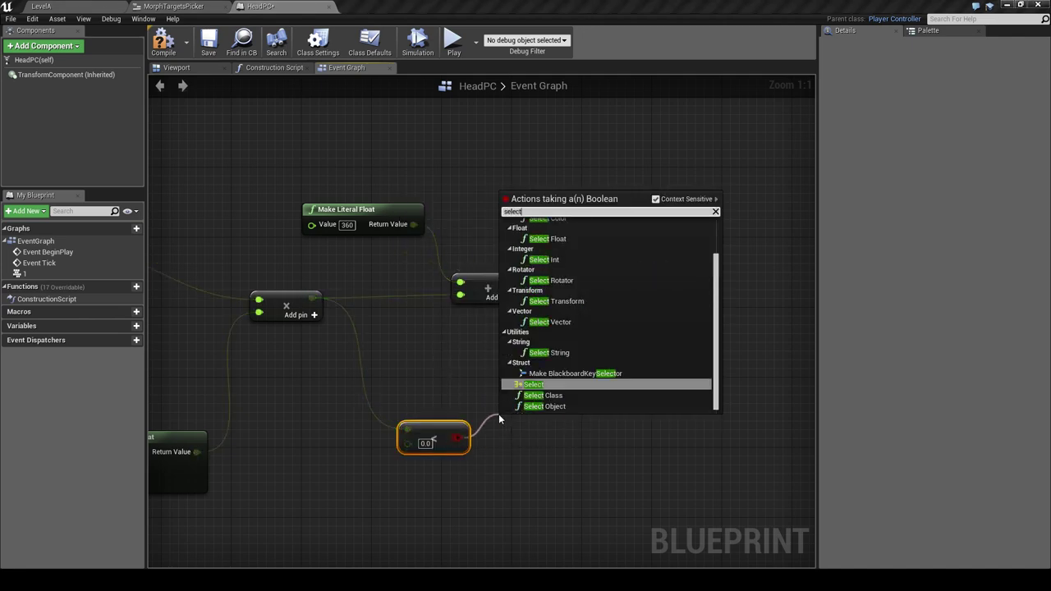
key("Return")
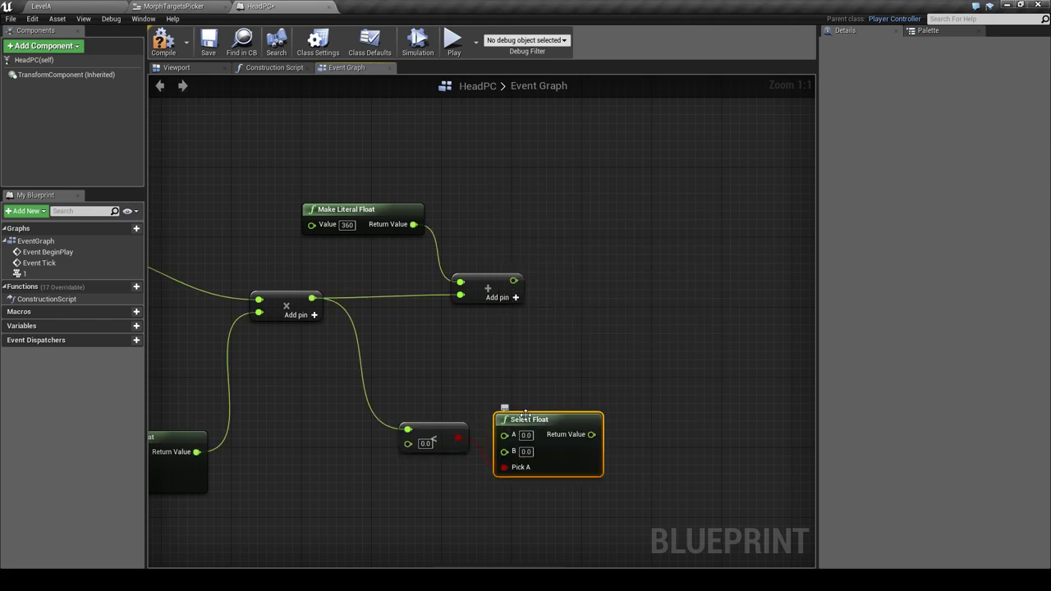
left_click_drag(560, 425, 623, 342)
Wire the angle-plus-360 into Select Float's A and the raw angle into B.
left_click_drag(513, 280, 566, 358)
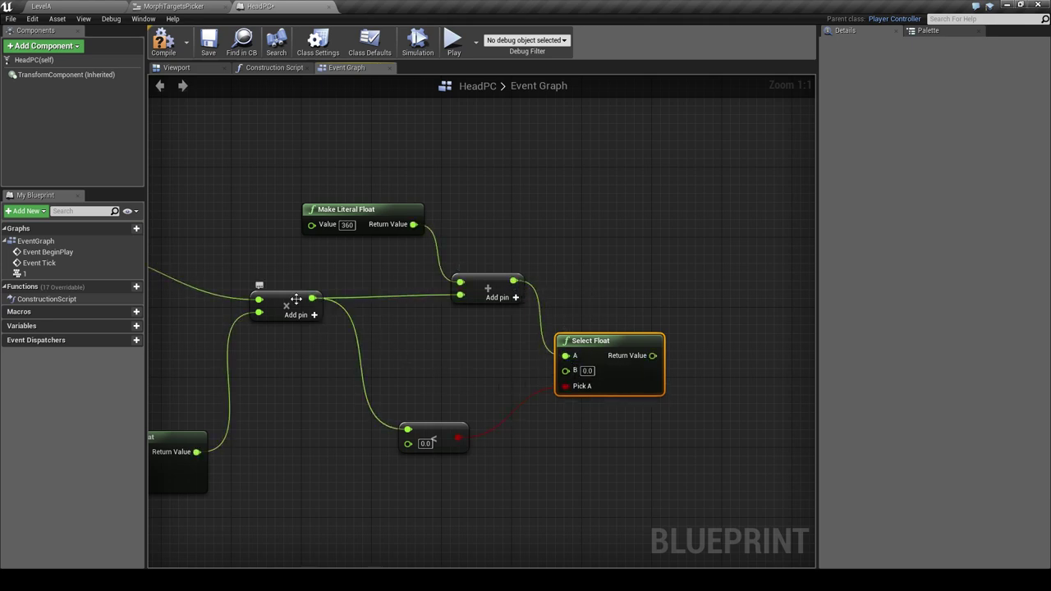
mouse_move(293, 308)
left_mouse_down()
mouse_move(293, 350)
mouse_move(541, 371)
mouse_move(566, 370)
mouse_move(597, 322)
left_mouse_up()
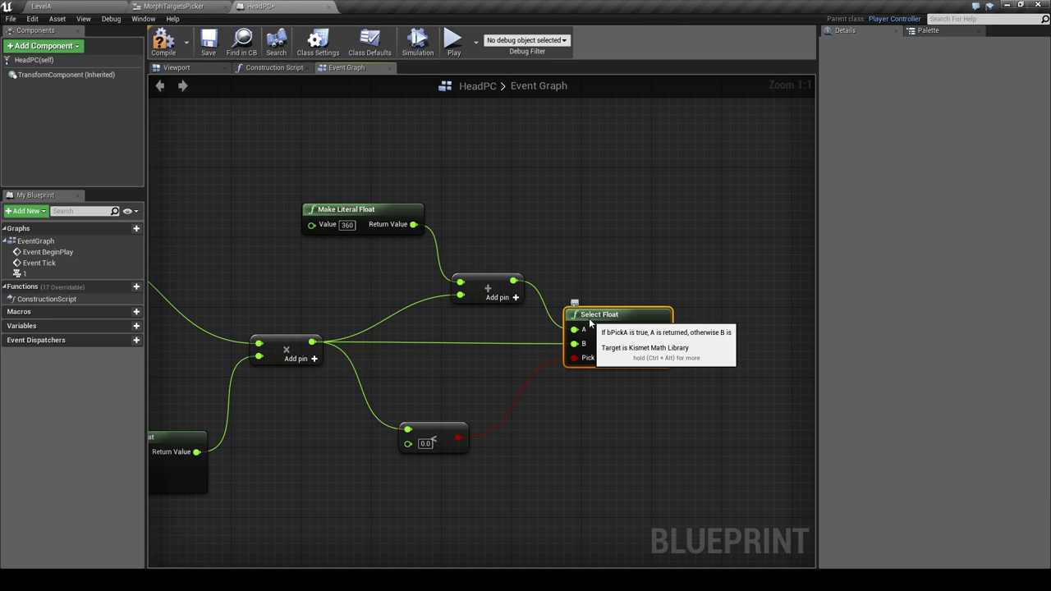
right_click_drag(612, 402, 474, 383)
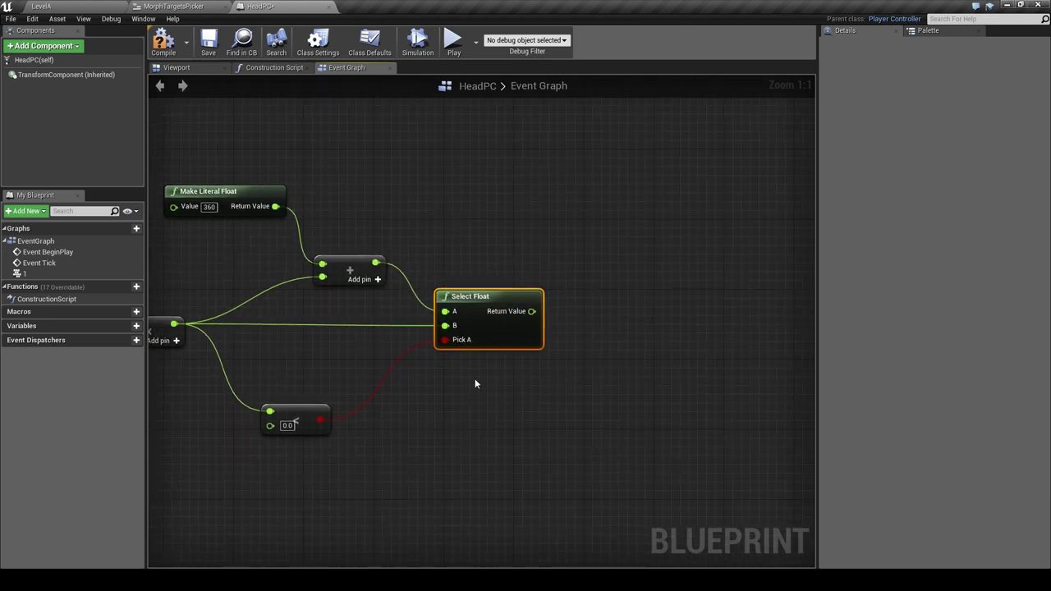
left_click_drag(488, 302, 520, 300)
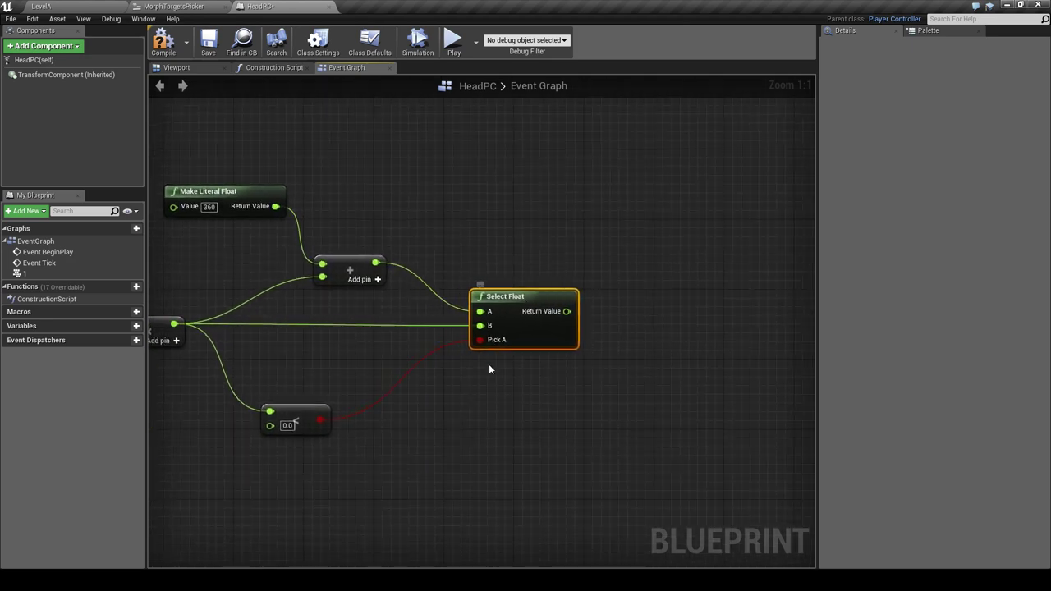
scroll(483, 371, "down", 1)
scroll(484, 372, "down", 1)
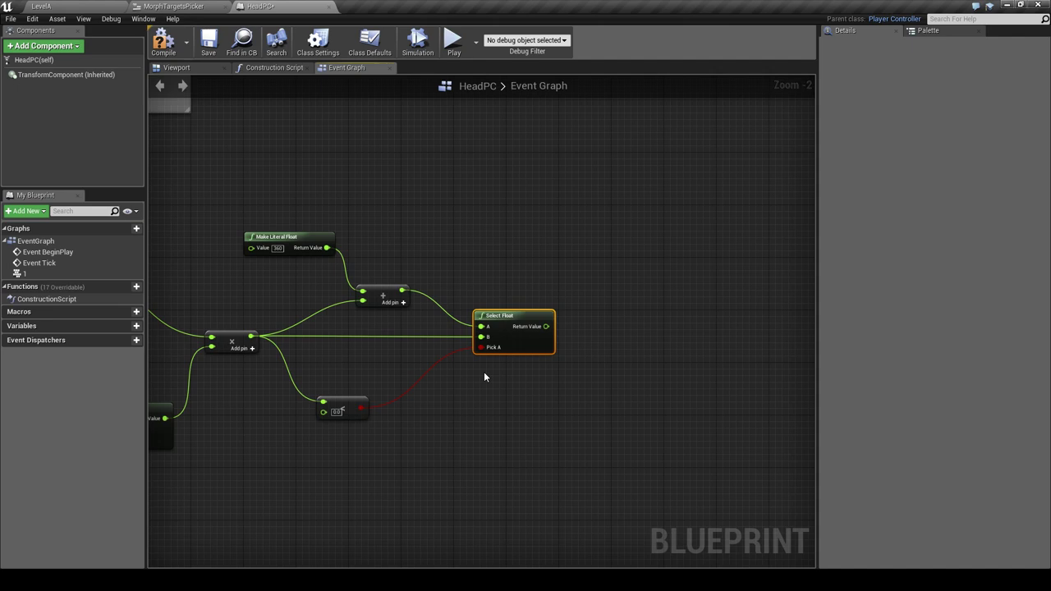
Wrap the final Select Float in a comment titled 'DEGREES OF THE CURSOR INIDE THE SPHERE'.
left_click_drag(456, 259, 616, 402)
type("c")
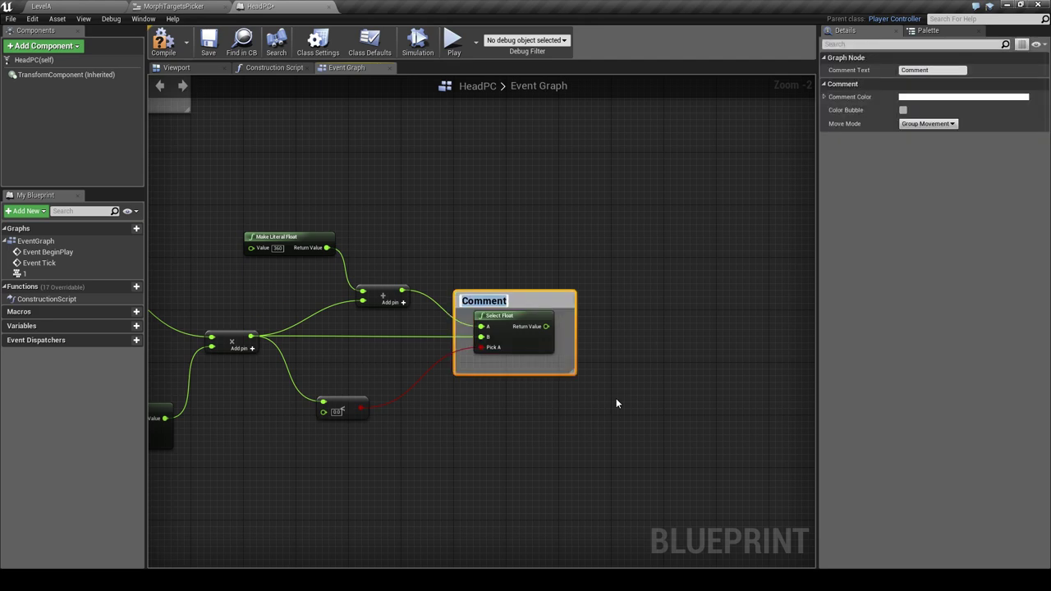
type("D")
type("EG")
type("REE")
type("S")
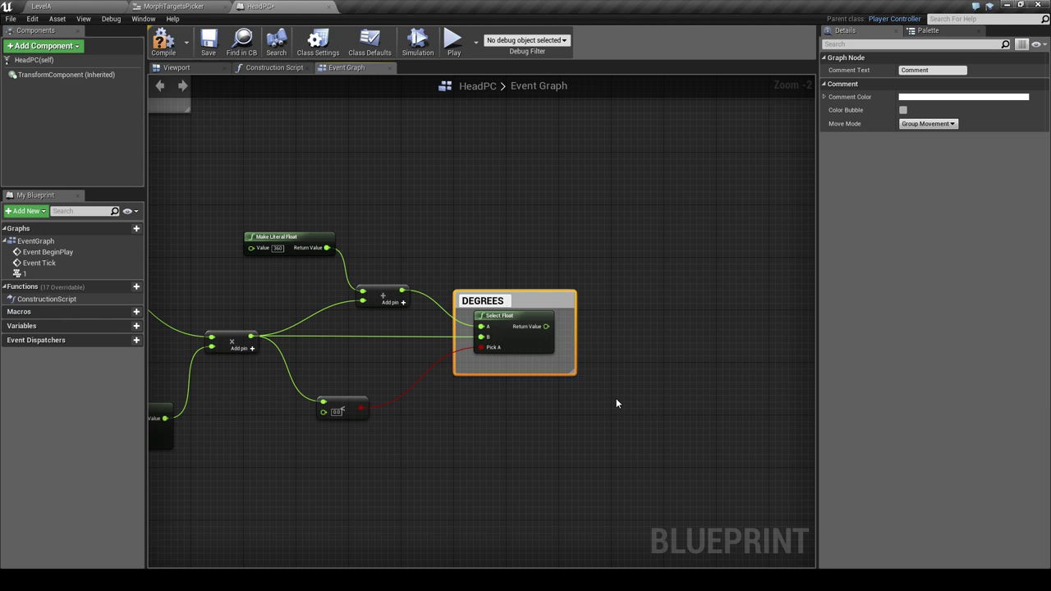
type(" OF")
type(" THE")
type(" C")
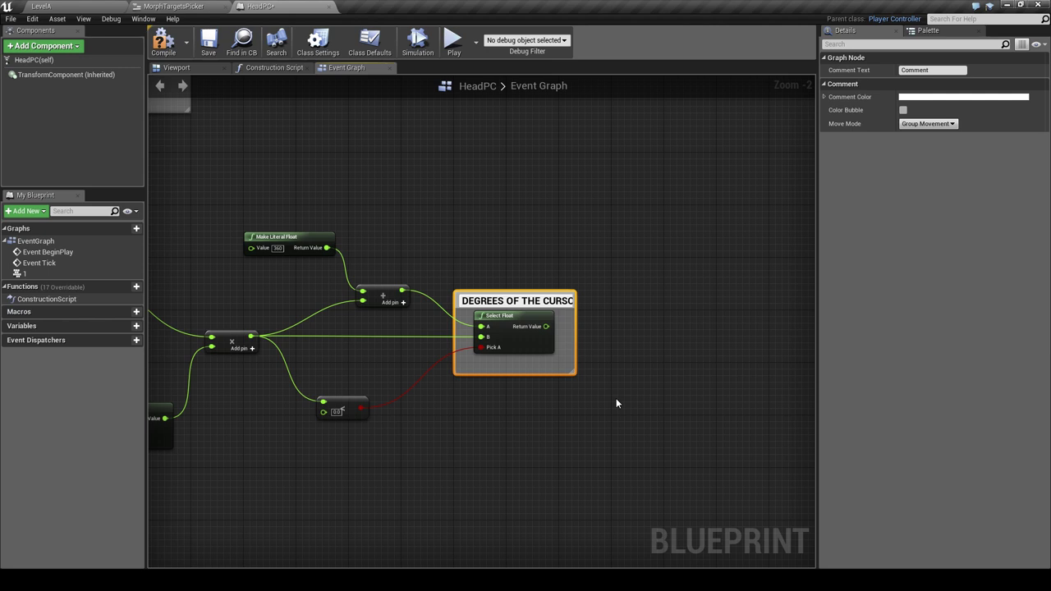
type("URSOR INSID")
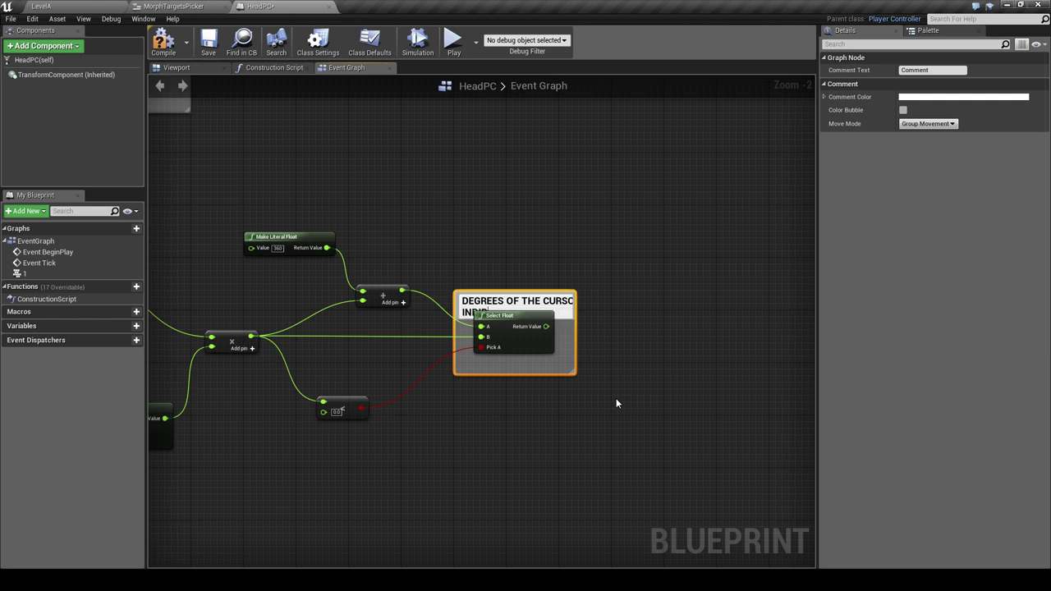
type("E THE SPH")
type("ERE")
key("Return")
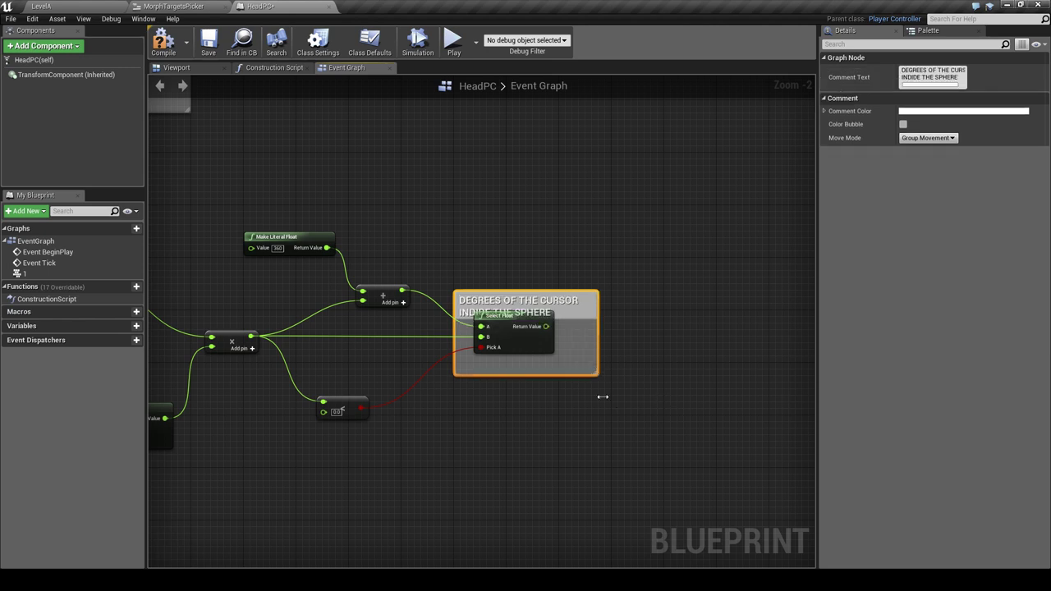
Enlarge the comment box around the Select Float and zoom out over the whole graph.
left_click_drag(576, 371, 623, 408)
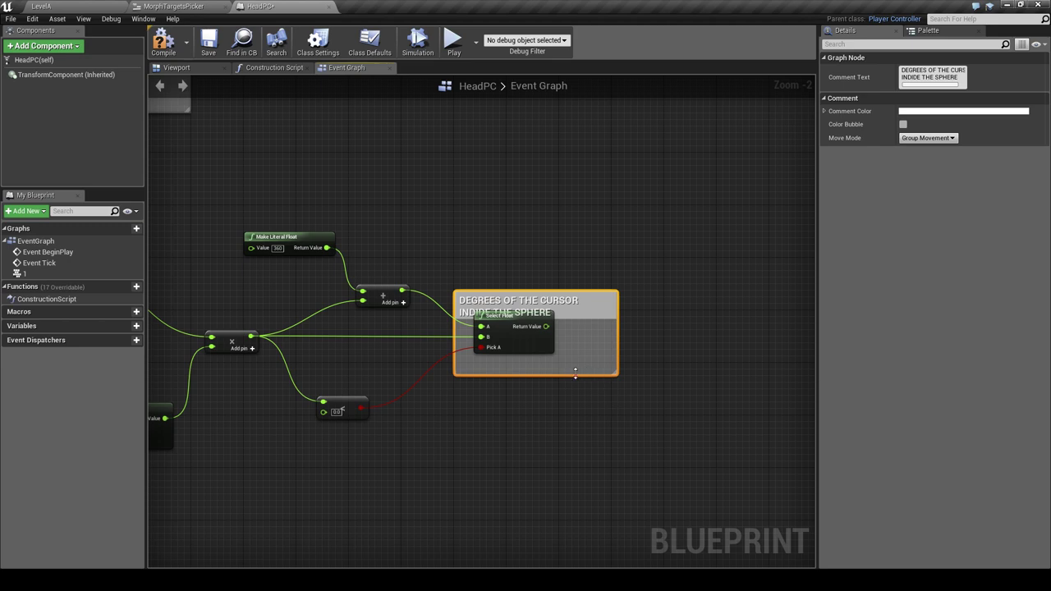
left_click_drag(575, 372, 575, 408)
left_click_drag(530, 324, 529, 351)
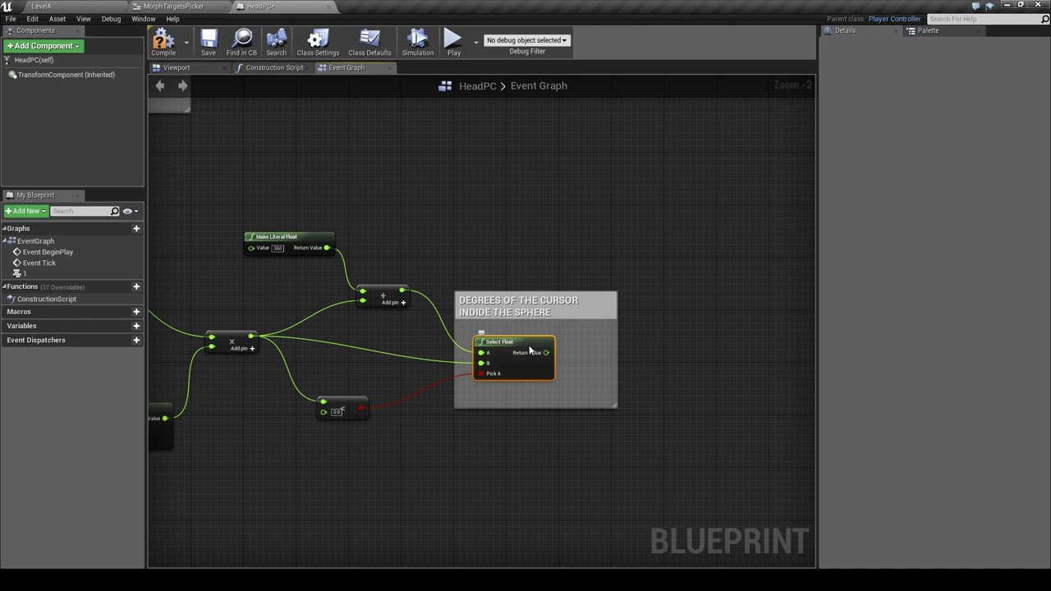
left_click(465, 229)
scroll(464, 229, "down", 1)
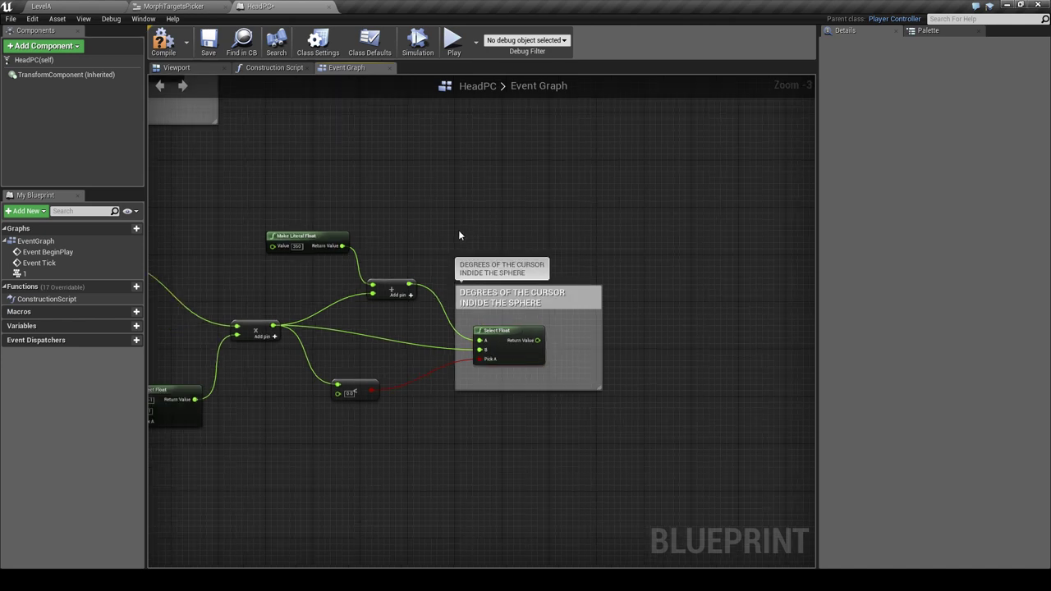
scroll(458, 236, "down", 1)
mouse_move(460, 236)
right_mouse_down()
mouse_move(517, 263)
mouse_move(526, 320)
right_mouse_up()
scroll(517, 263, "down", 1)
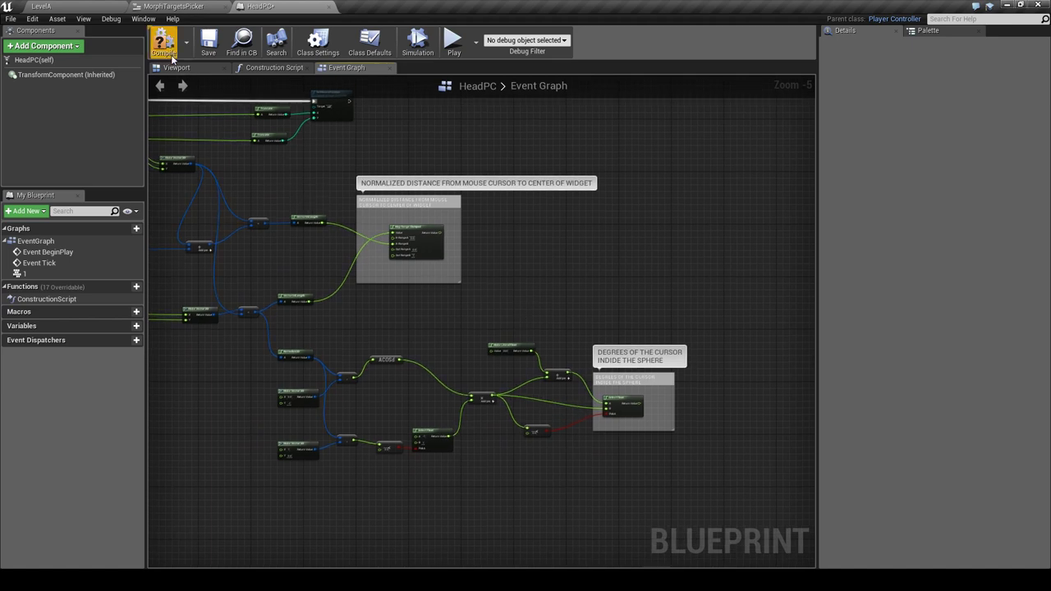